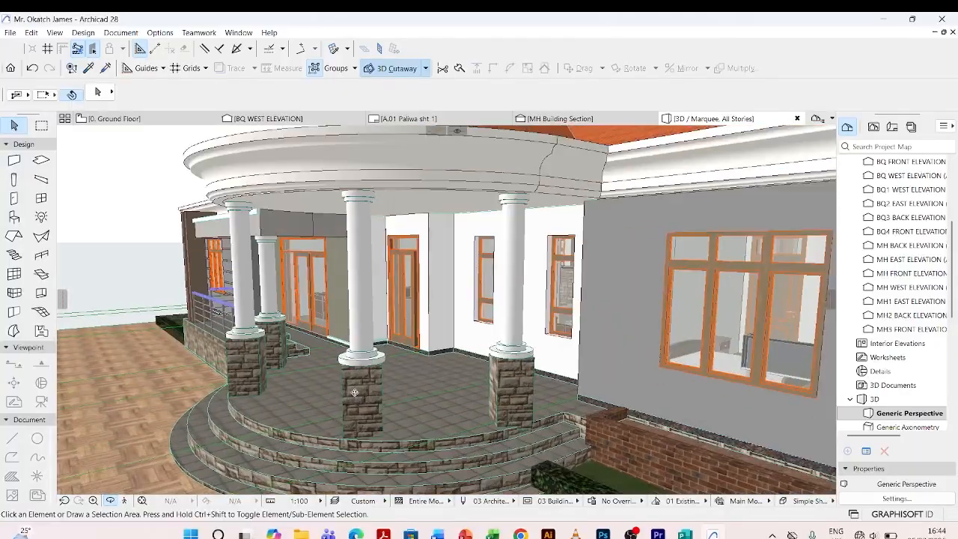
# Step: Examine the circular front entrance porch, its steps and the roof above it in the 3D model
pyautogui.scroll(-10, 464, 306)
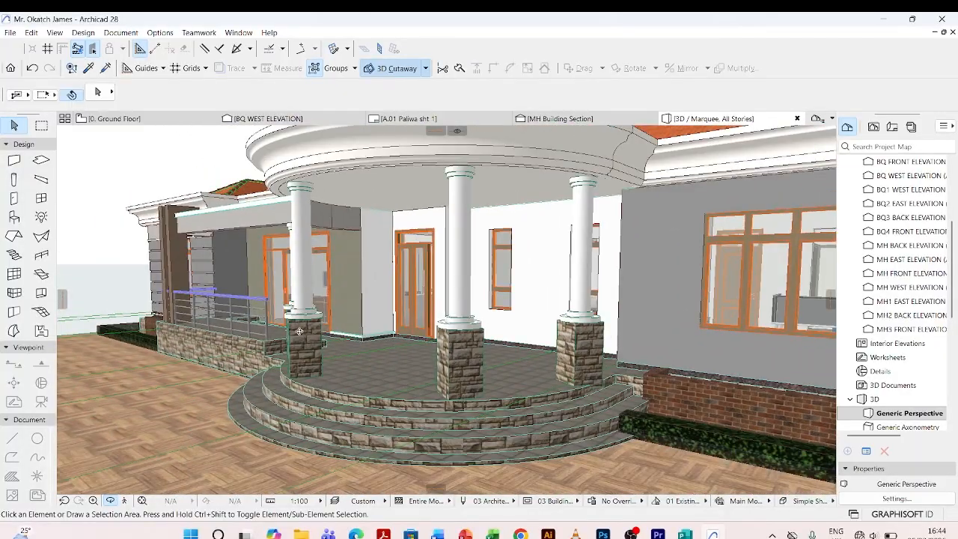
pyautogui.scroll(3, 555, 226)
pyautogui.keyDown('shift'); pyautogui.moveTo(554, 226); pyautogui.dragTo(469, 288, button='middle'); pyautogui.keyUp('shift')
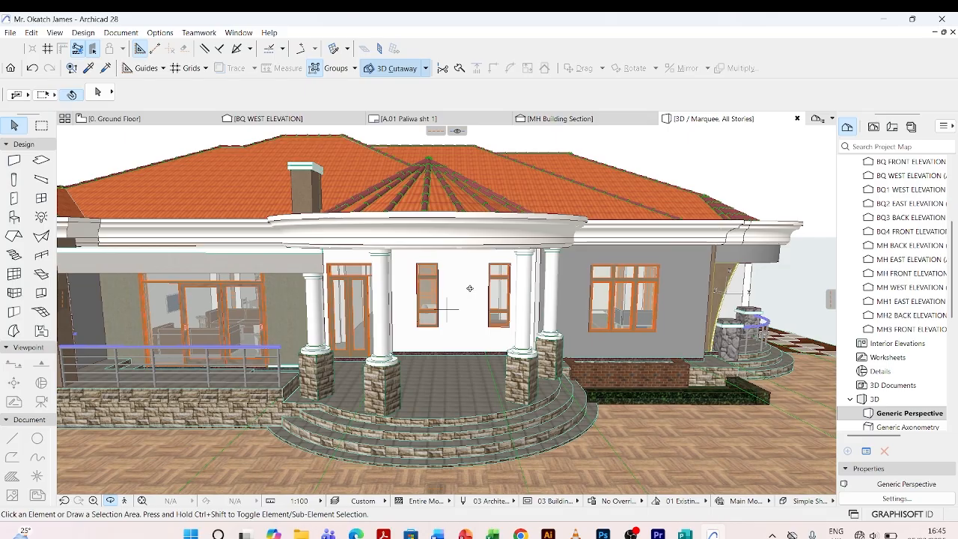
pyautogui.keyDown('shift'); pyautogui.moveTo(469, 288); pyautogui.dragTo(580, 329, button='middle'); pyautogui.keyUp('shift')
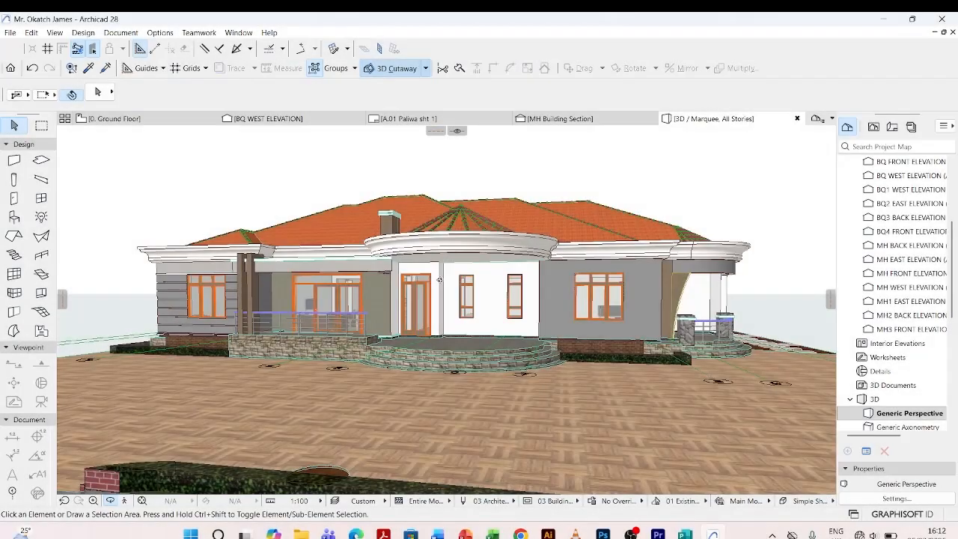
pyautogui.keyDown('shift'); pyautogui.moveTo(352, 283); pyautogui.dragTo(367, 283, button='middle'); pyautogui.keyUp('shift')
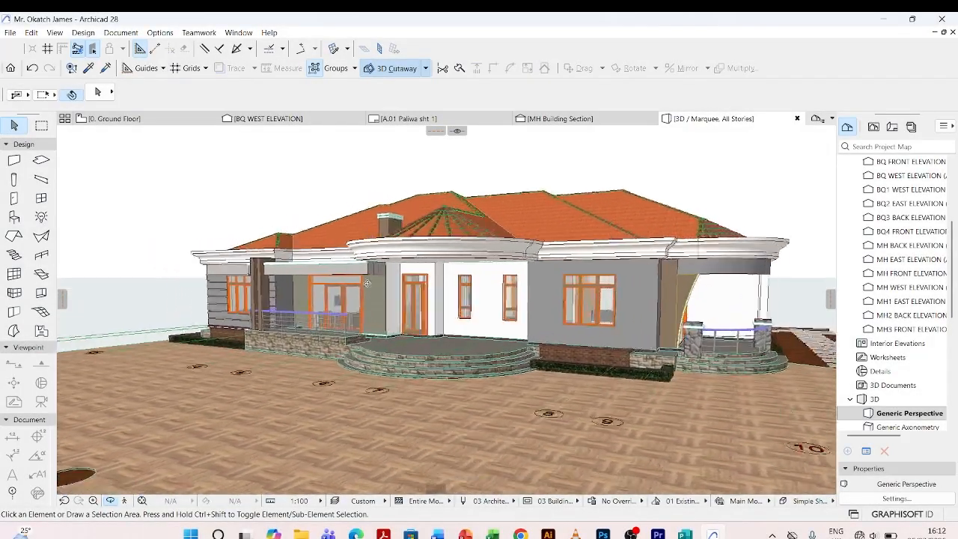
pyautogui.scroll(8, 367, 283)
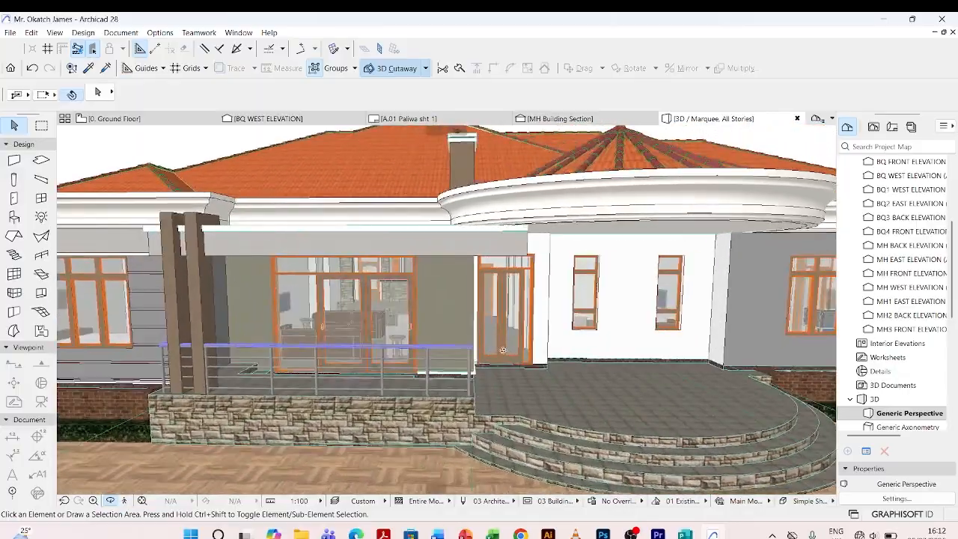
pyautogui.keyDown('shift'); pyautogui.moveTo(502, 350); pyautogui.dragTo(342, 358, button='middle'); pyautogui.keyUp('shift')
pyautogui.scroll(-4, 332, 267)
pyautogui.keyDown('shift'); pyautogui.moveTo(298, 326); pyautogui.dragTo(449, 299, button='middle'); pyautogui.keyUp('shift')
pyautogui.scroll(3, 534, 245)
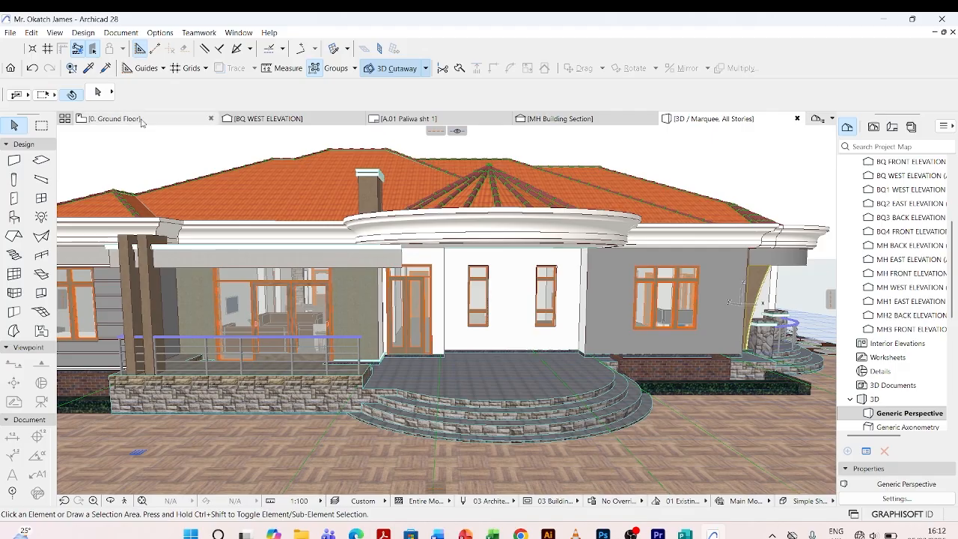
# Step: Place a round structural column on the ground floor plan near the front edge of the semicircular entrance porch
pyautogui.click(112, 119)
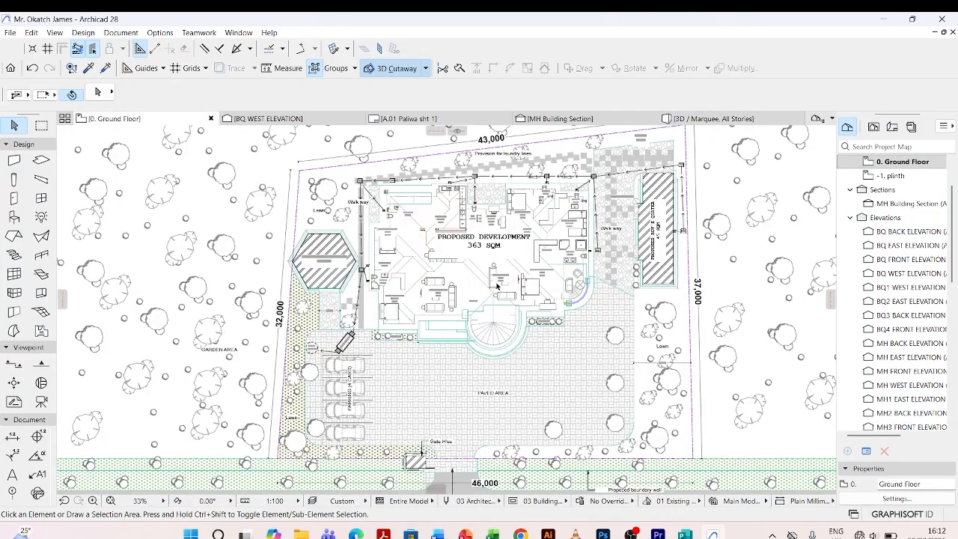
pyautogui.scroll(4, 496, 285)
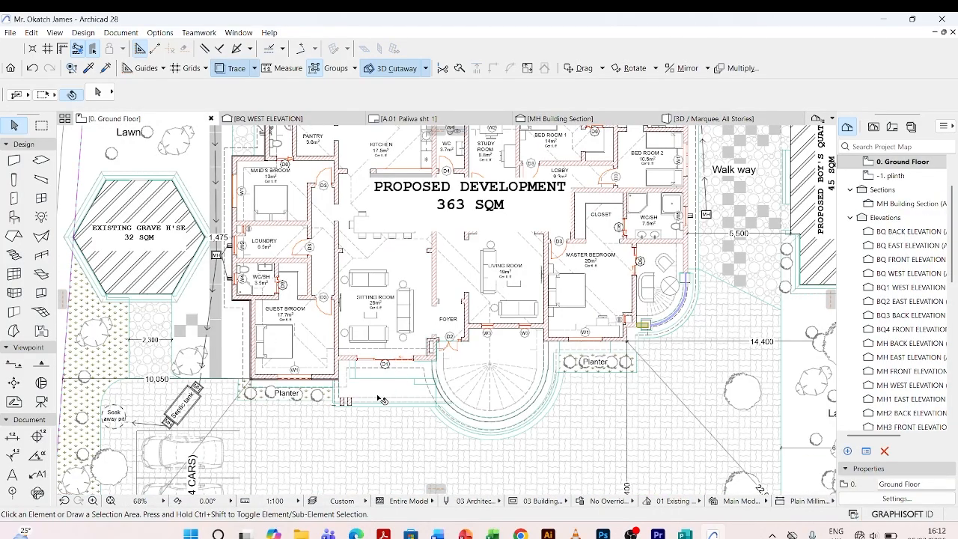
pyautogui.scroll(3, 482, 414)
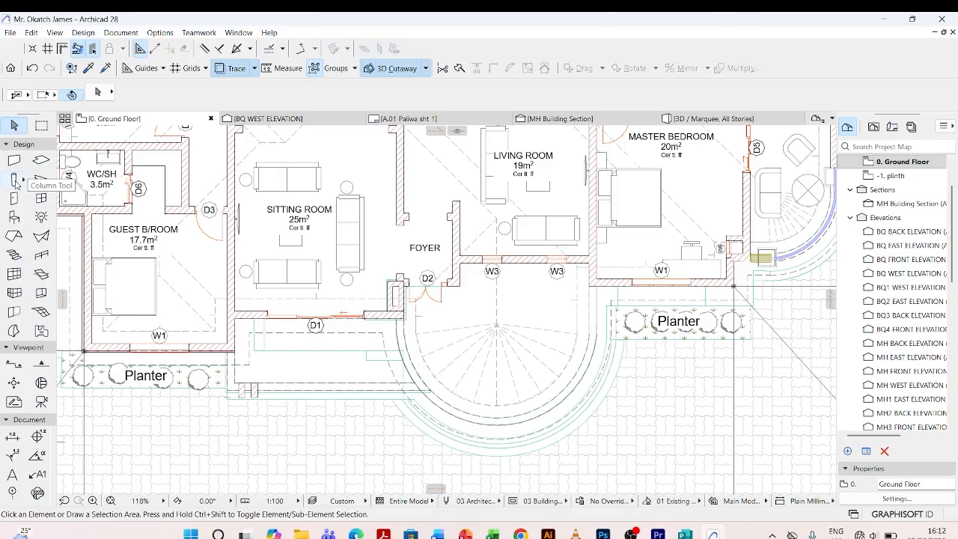
pyautogui.click(15, 181)
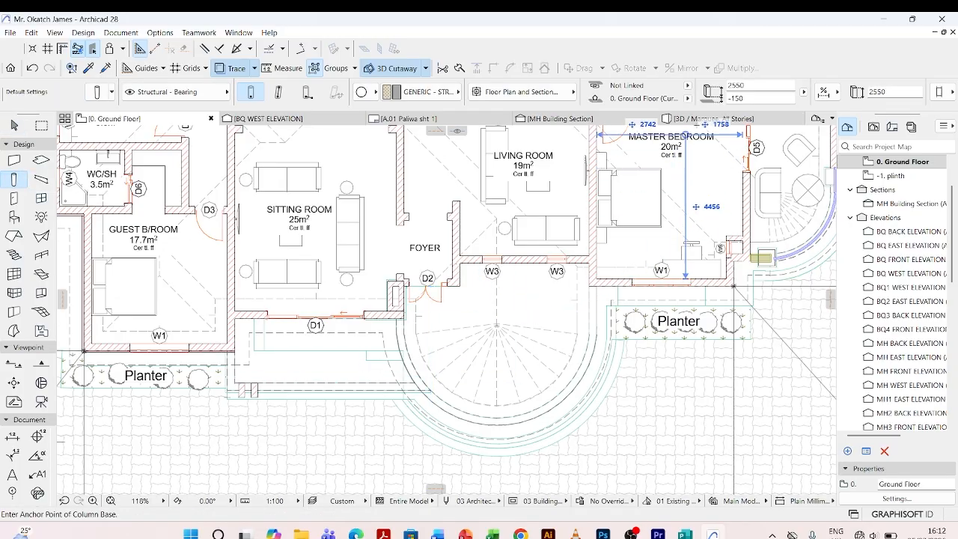
pyautogui.scroll(4, 478, 409)
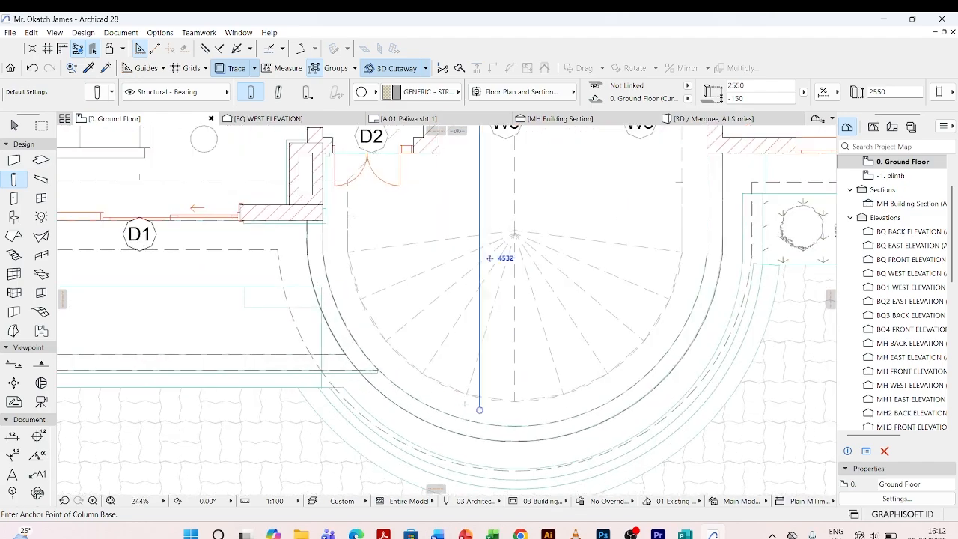
pyautogui.click(464, 403)
pyautogui.press('Escape')
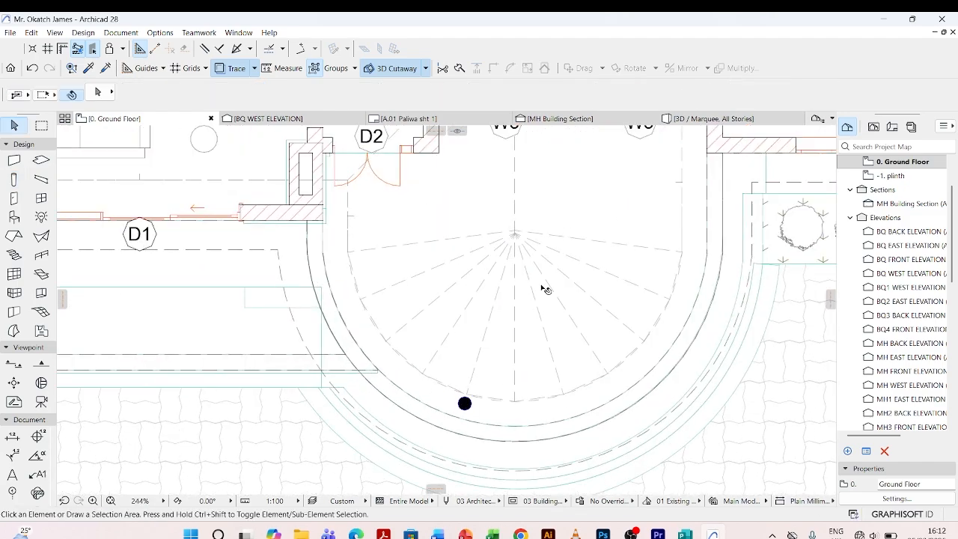
# Step: Stretch the new porch column in 3D up to the porch ceiling, giving it a height of 3150 mm
pyautogui.click(700, 120)
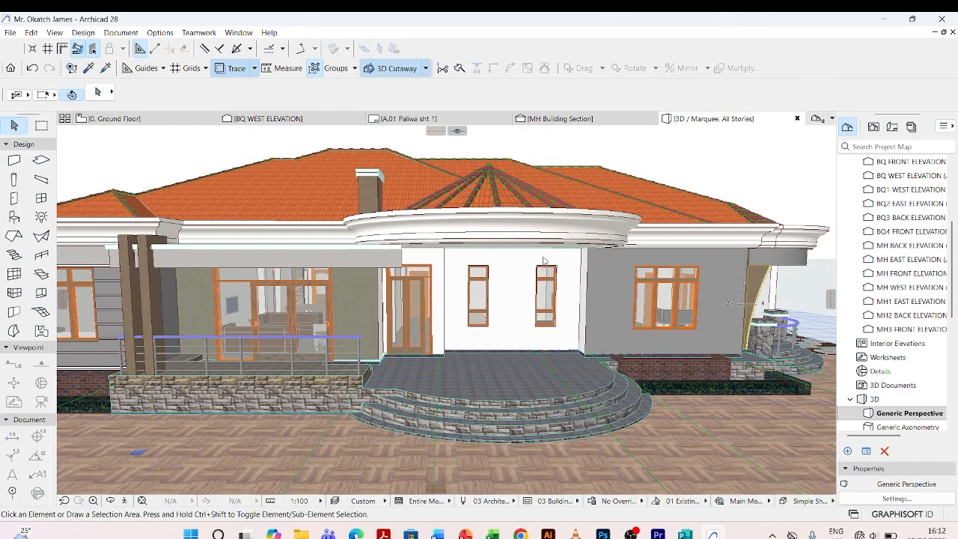
pyautogui.click(463, 360)
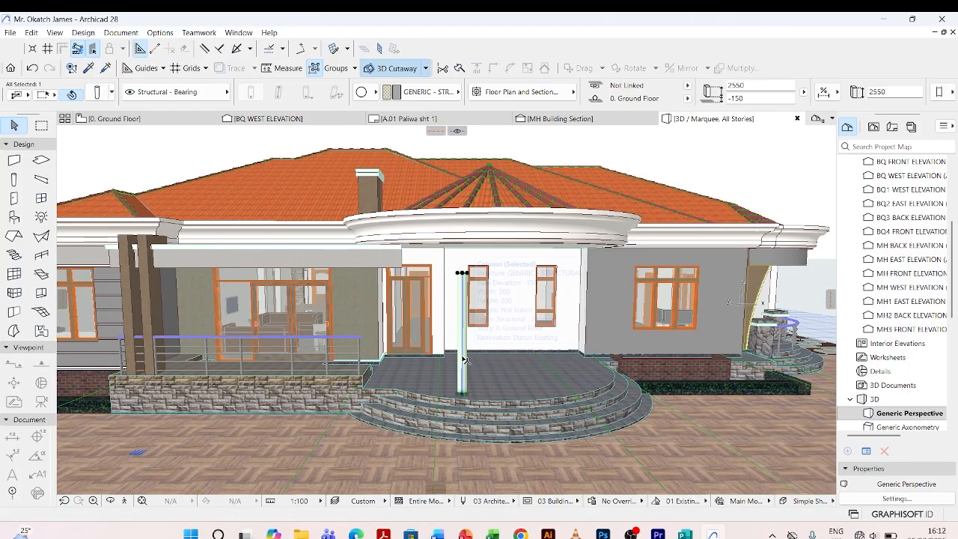
pyautogui.keyDown('shift'); pyautogui.moveTo(482, 281); pyautogui.dragTo(434, 281, button='middle'); pyautogui.keyUp('shift')
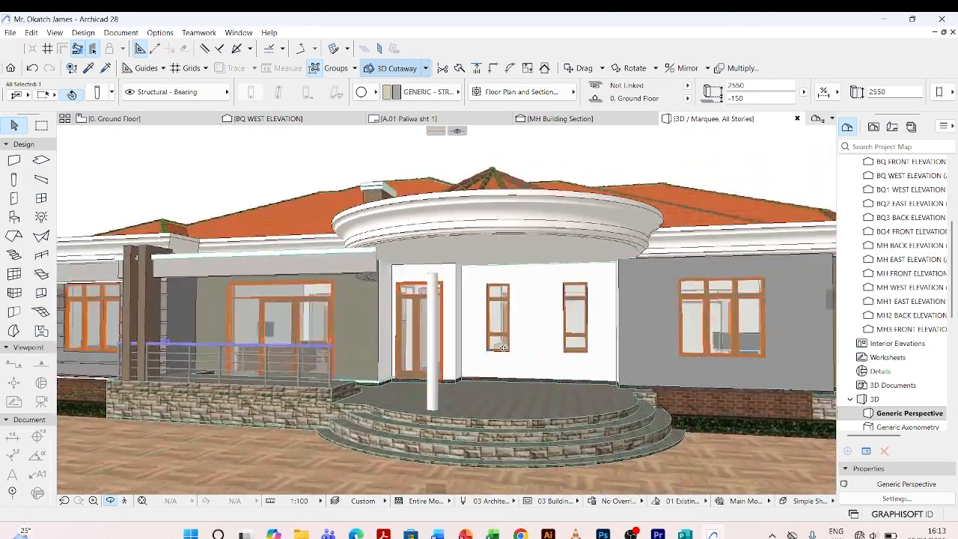
pyautogui.press('Escape')
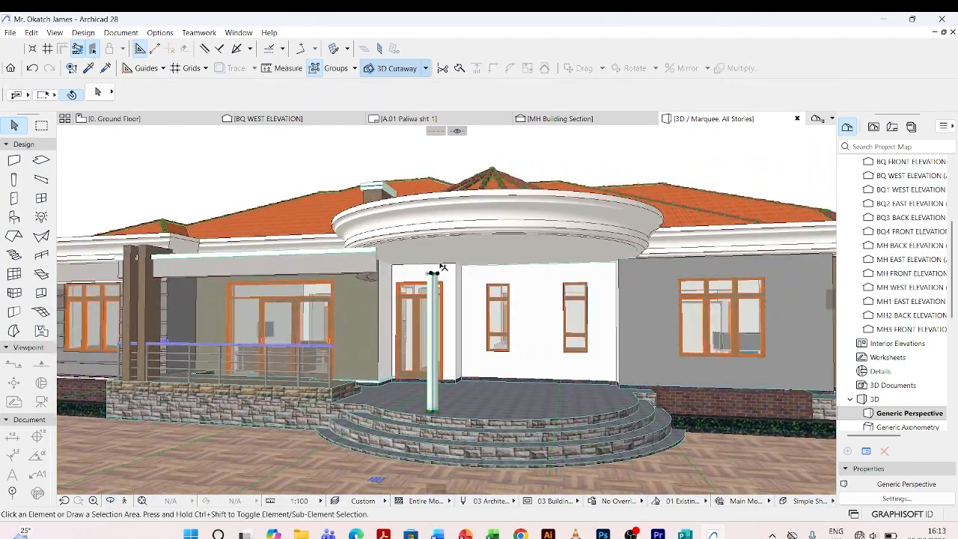
pyautogui.click(438, 269)
pyautogui.scroll(3, 439, 267)
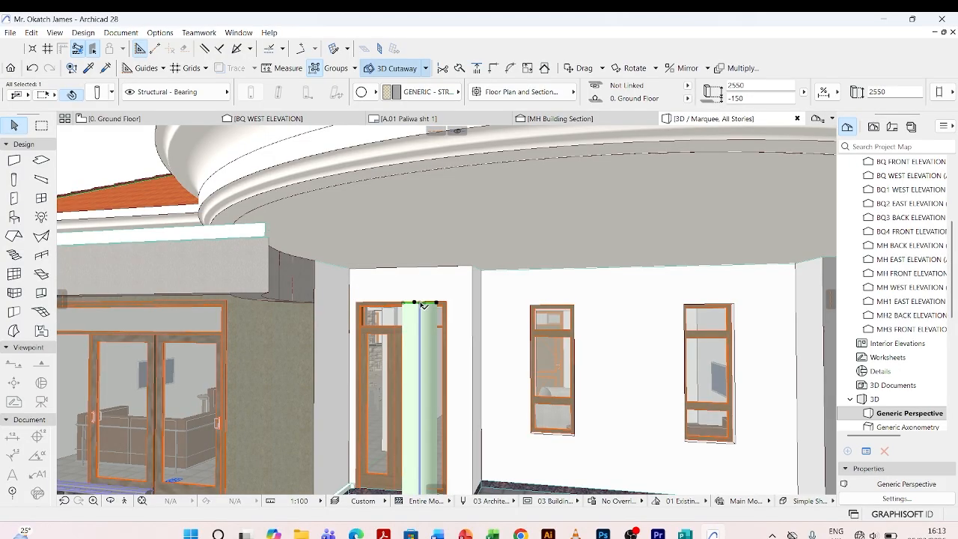
pyautogui.click(424, 302)
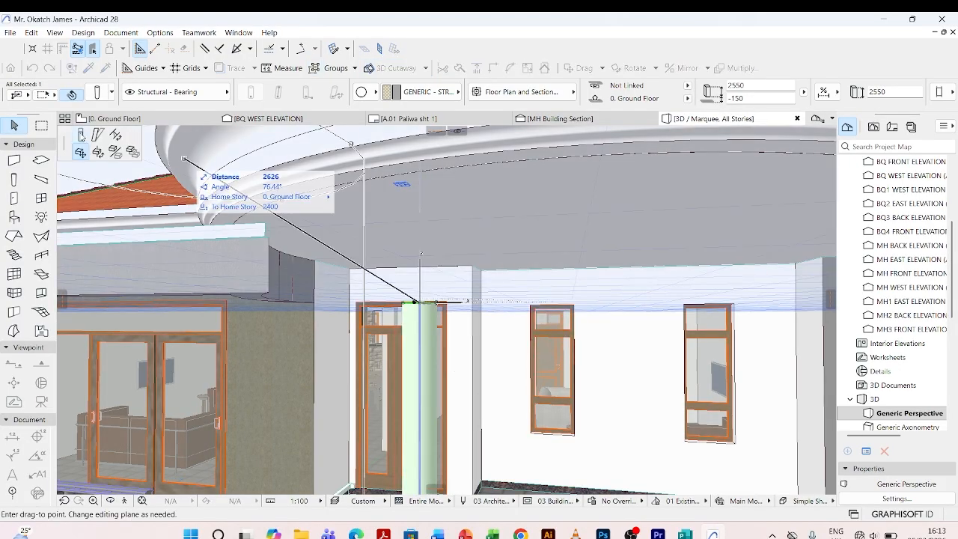
pyautogui.click(80, 135)
pyautogui.scroll(-1, 421, 350)
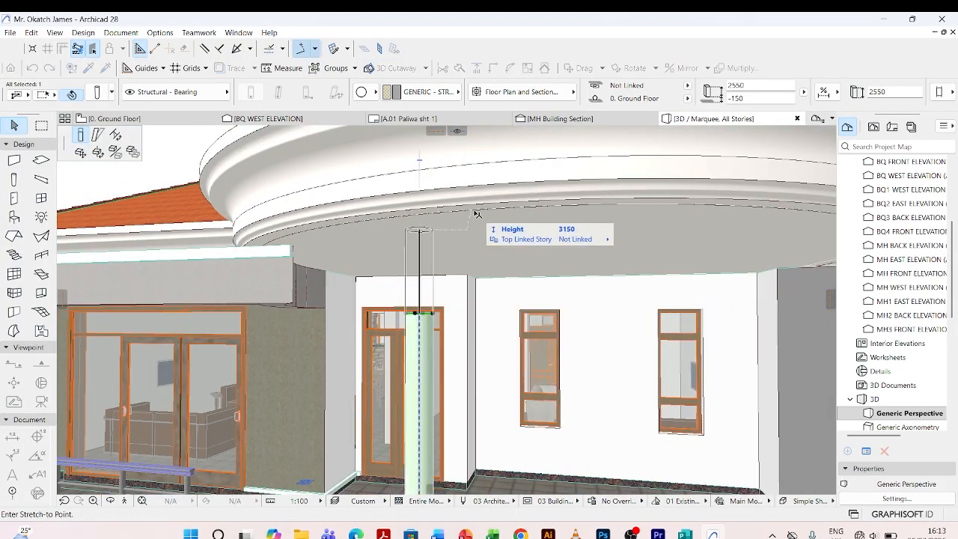
pyautogui.click(545, 215)
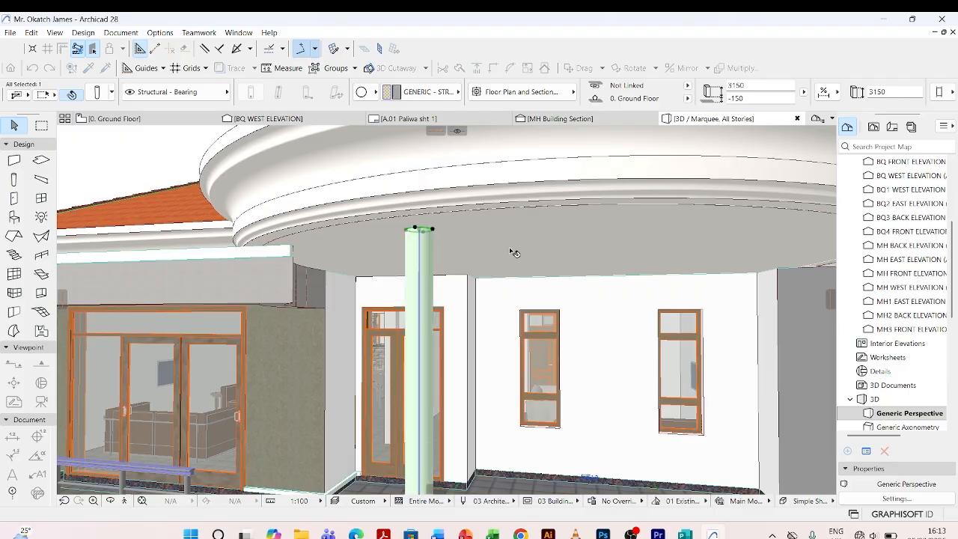
pyautogui.press('Escape')
# Step: Set the porch column's diameter to 300 mm in its selection settings
pyautogui.scroll(-5, 463, 282)
pyautogui.scroll(-1, 464, 283)
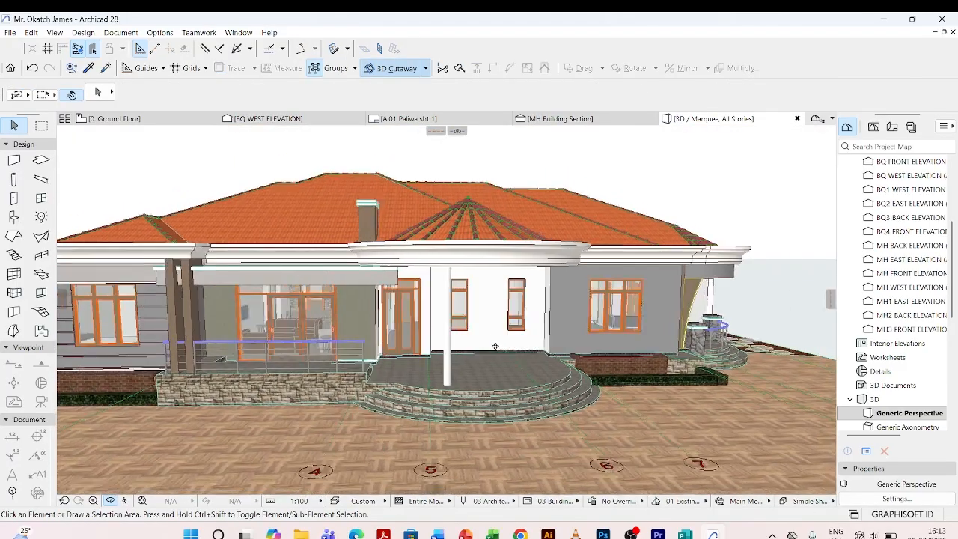
pyautogui.keyDown('shift'); pyautogui.moveTo(496, 346); pyautogui.dragTo(389, 340, button='middle'); pyautogui.keyUp('shift')
pyautogui.scroll(3, 376, 377)
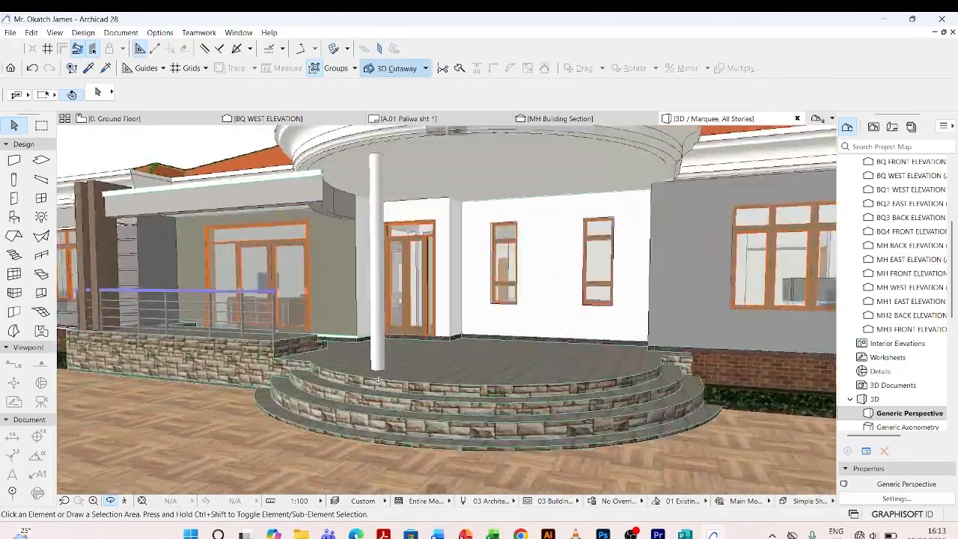
pyautogui.scroll(3, 404, 371)
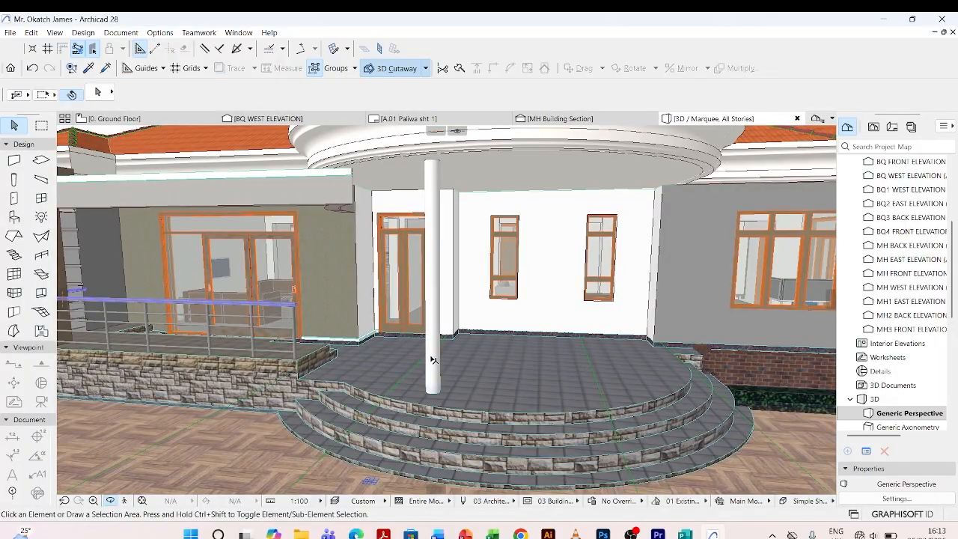
pyautogui.click(430, 356)
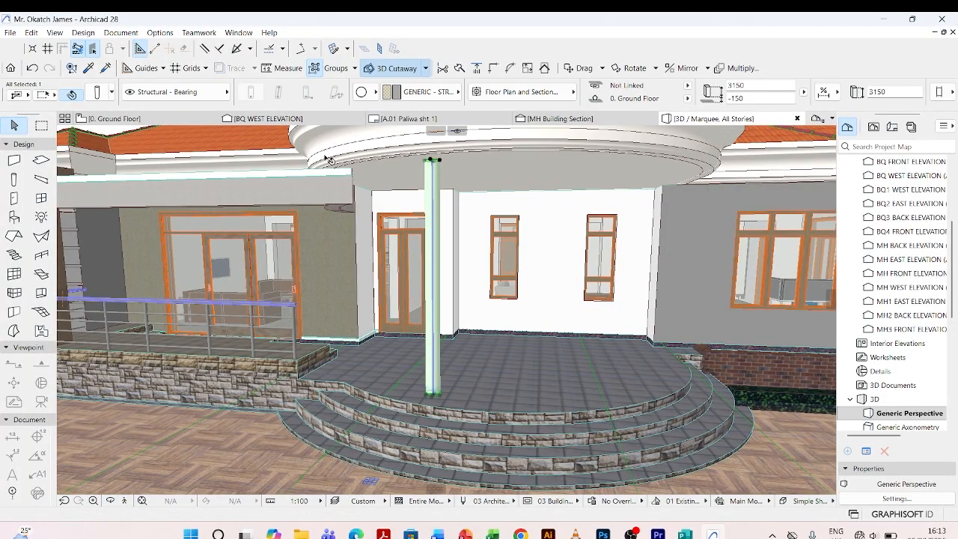
pyautogui.hotkey('ctrl', 't')
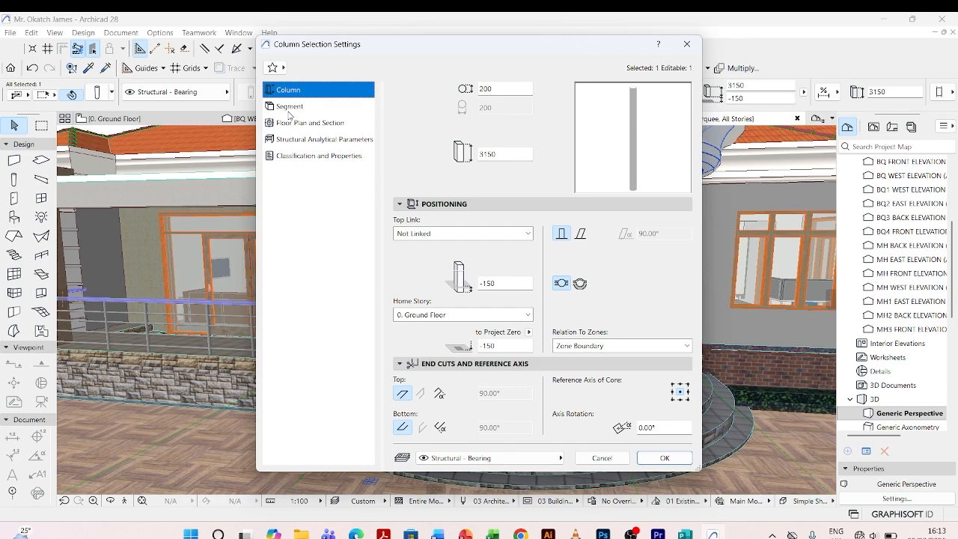
pyautogui.doubleClick(504, 89)
pyautogui.click(509, 89)
pyautogui.hotkey('ctrl', 'a')
pyautogui.write('300')
# Step: Make the column multi-segmented and add five segments so it has six in total
pyautogui.click(290, 106)
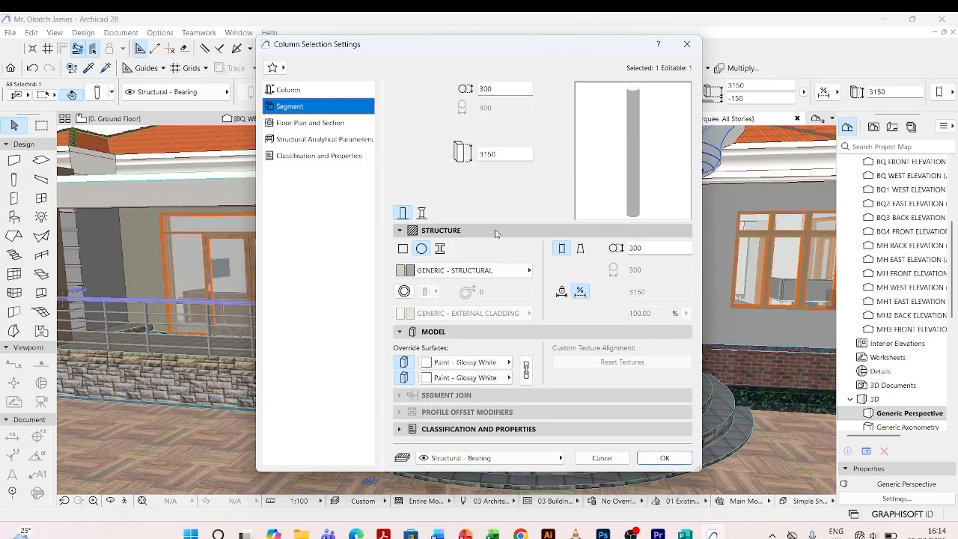
pyautogui.click(423, 213)
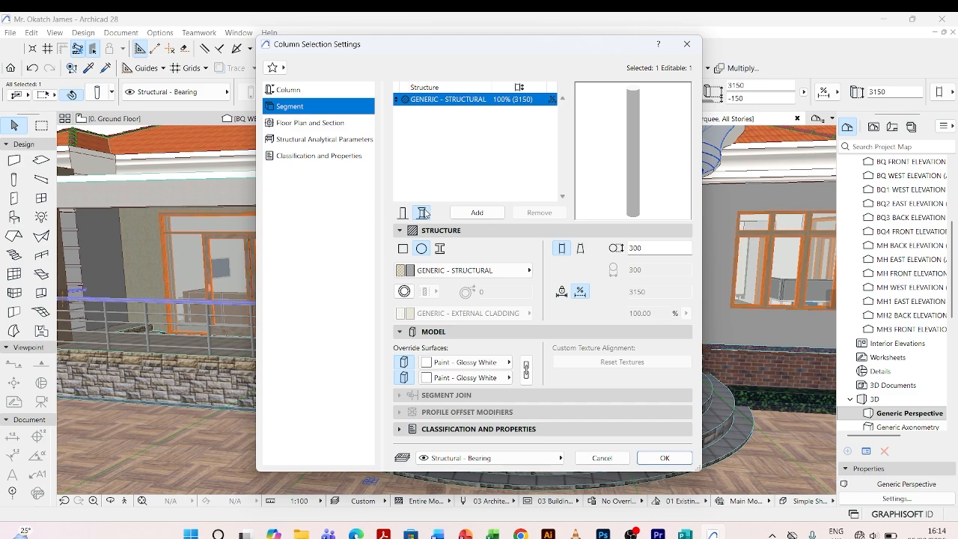
pyautogui.click(477, 213)
pyautogui.click(477, 213)
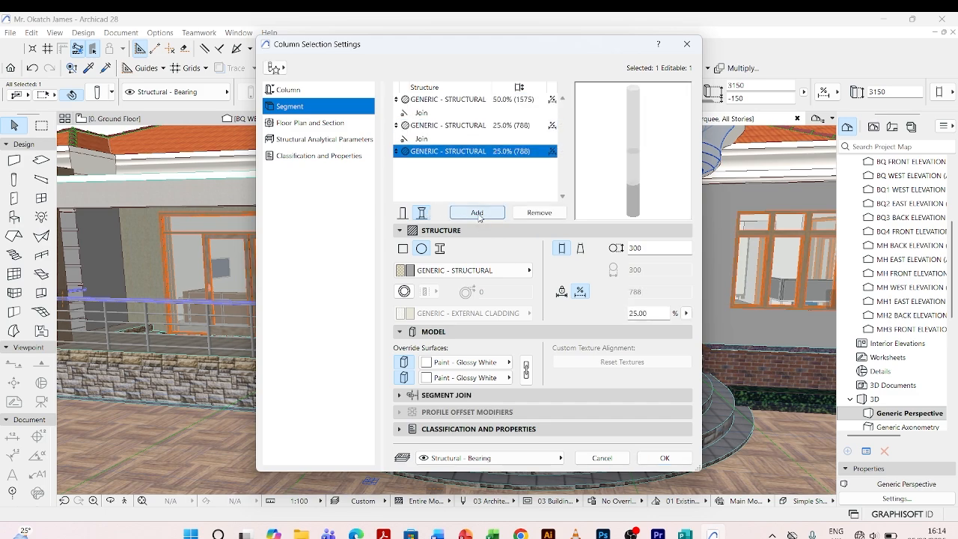
pyautogui.click(477, 213)
pyautogui.click(477, 213)
pyautogui.click(477, 213)
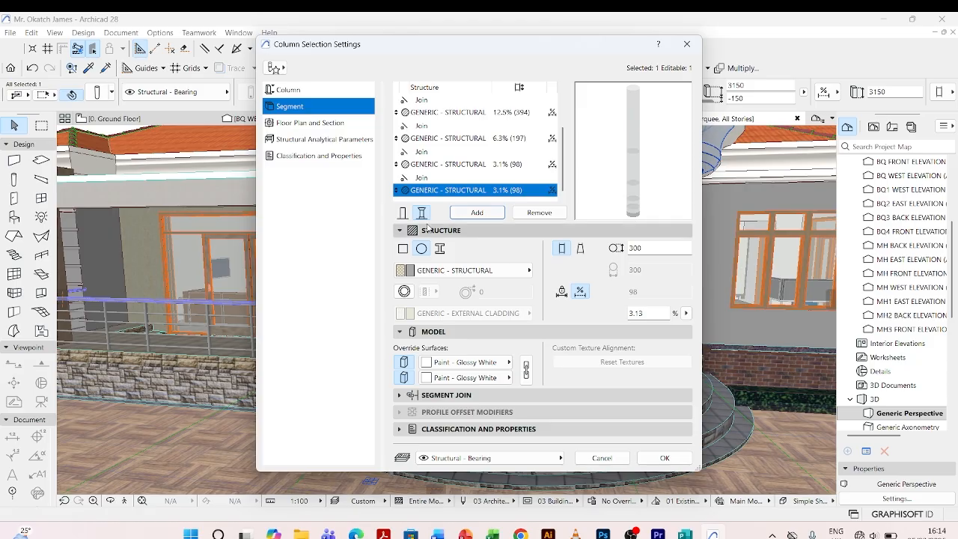
# Step: Set the diameter of the column's topmost segment to 400 mm
pyautogui.scroll(2, 446, 121)
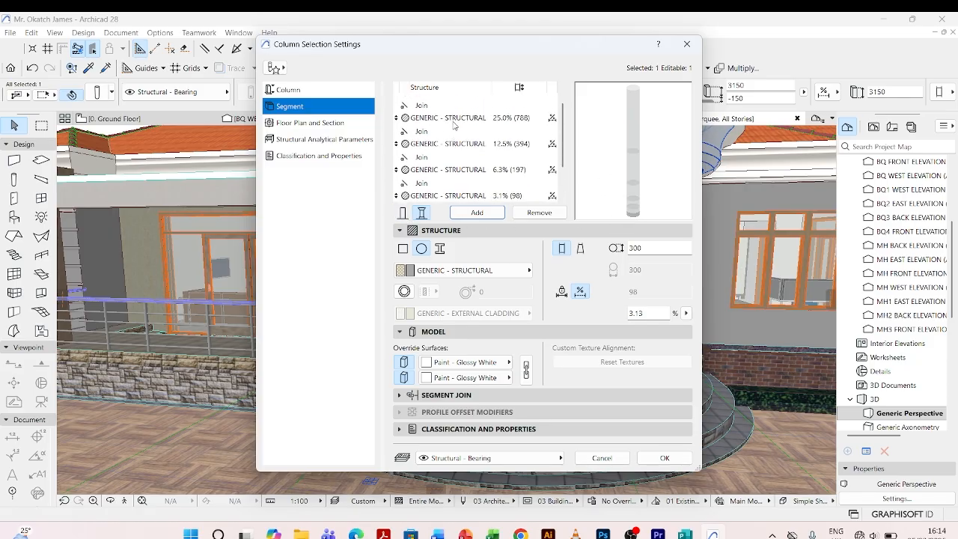
pyautogui.click(448, 104)
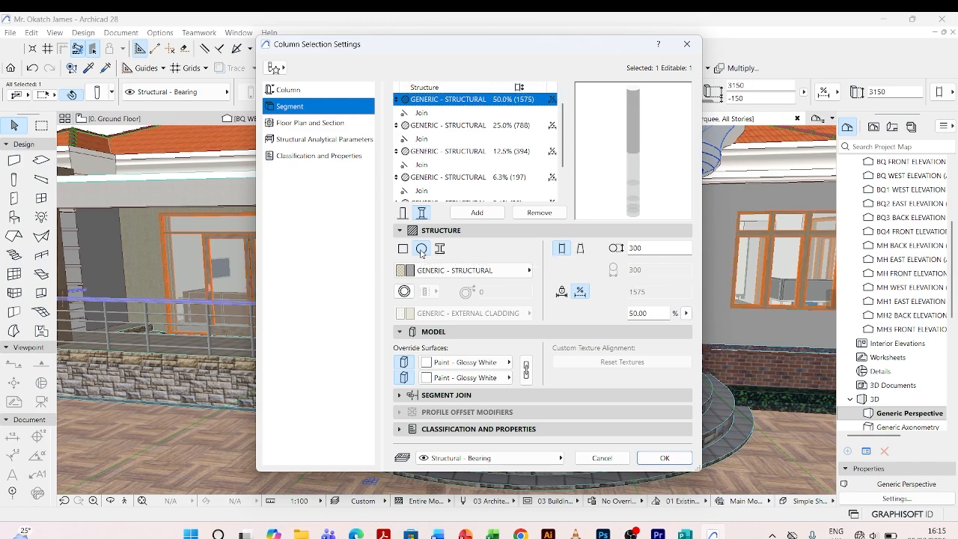
pyautogui.doubleClick(639, 249)
pyautogui.write('4')
pyautogui.moveTo(651, 248); pyautogui.dragTo(633, 247)
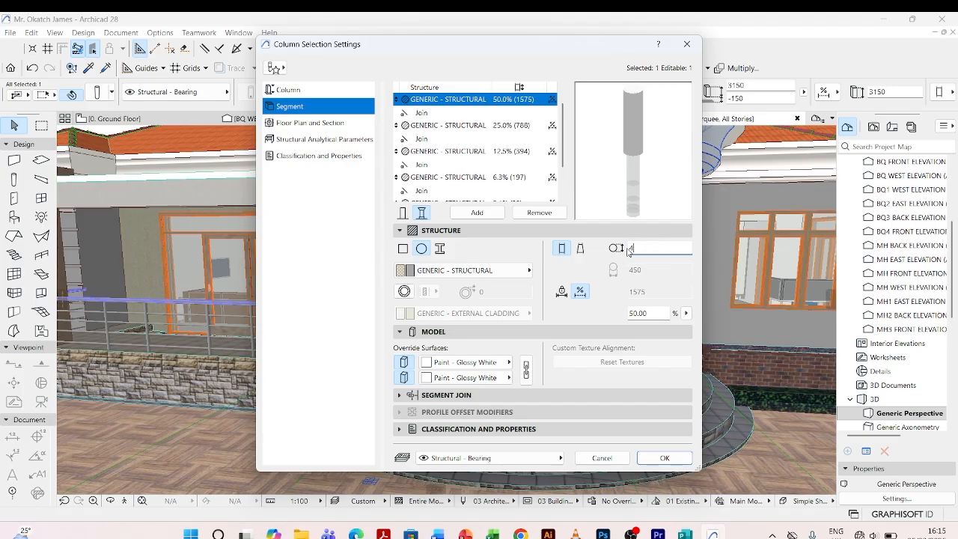
pyautogui.write('400')
# Step: Give the column's topmost segment a fixed height of 75 mm
pyautogui.click(652, 315)
pyautogui.moveTo(653, 315); pyautogui.dragTo(618, 312)
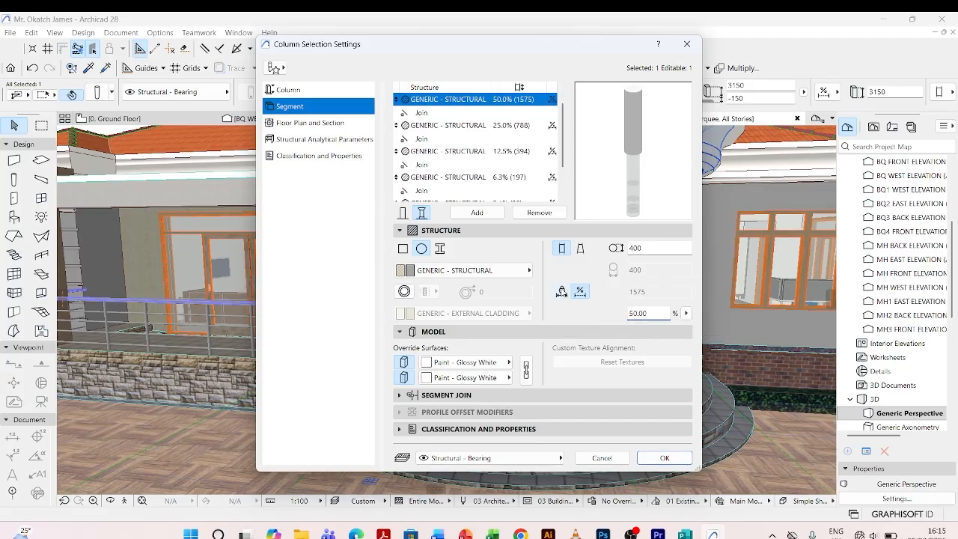
pyautogui.click(562, 291)
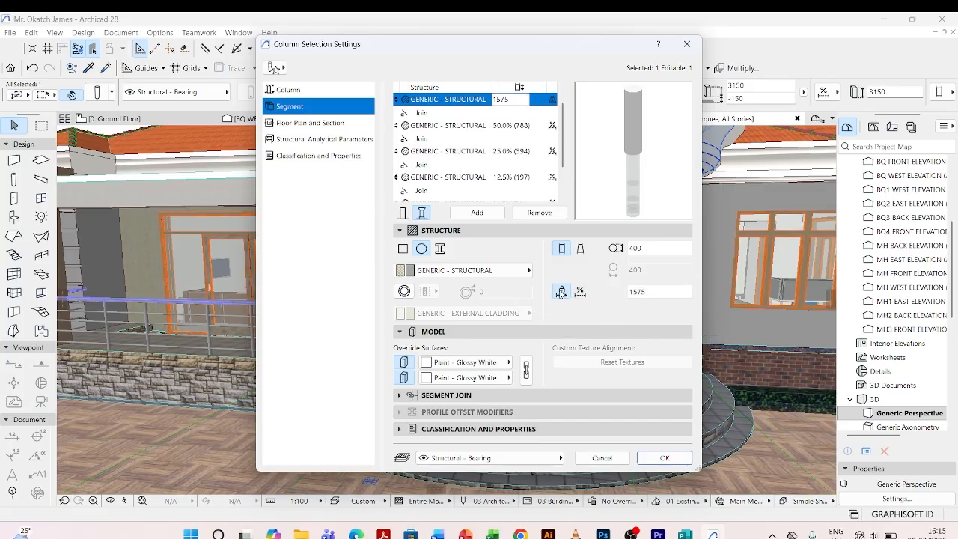
pyautogui.click(657, 291)
pyautogui.moveTo(637, 291); pyautogui.dragTo(621, 293)
pyautogui.write('100')
pyautogui.moveTo(650, 291); pyautogui.dragTo(629, 291)
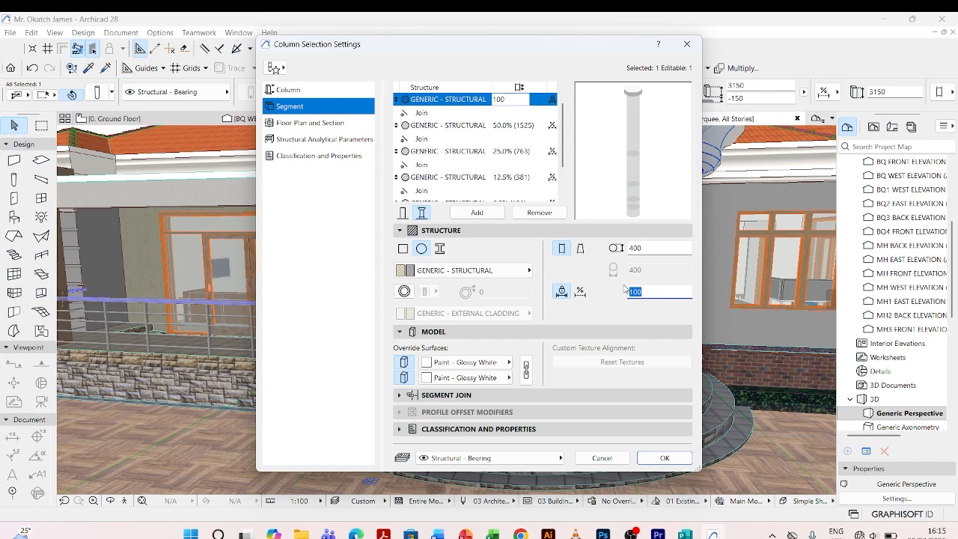
pyautogui.write('75')
# Step: Set the second segment from the top to a 350 mm diameter and a fixed height of 50 mm
pyautogui.click(484, 130)
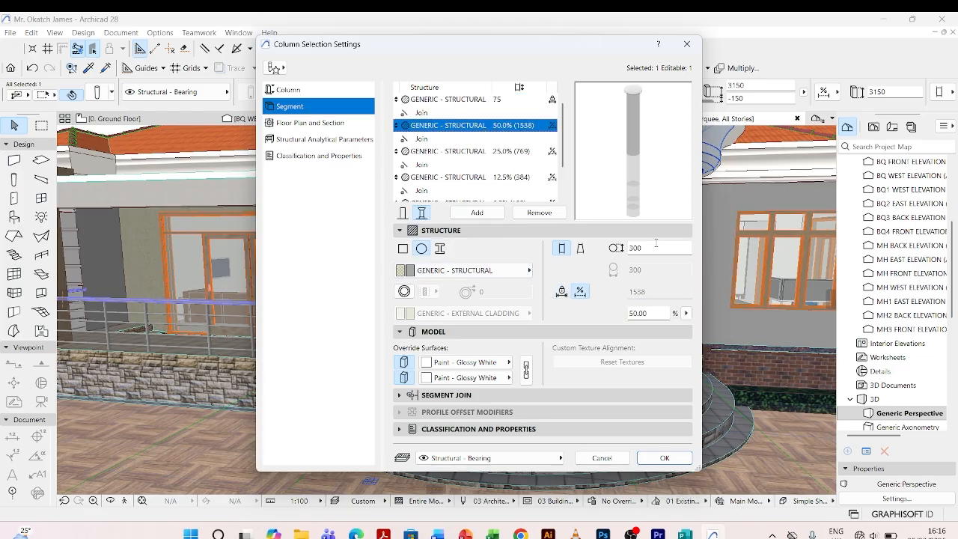
pyautogui.moveTo(653, 248); pyautogui.dragTo(630, 247)
pyautogui.write('3')
pyautogui.click(580, 292)
pyautogui.click(561, 291)
pyautogui.moveTo(662, 296); pyautogui.dragTo(624, 294)
pyautogui.write('50')
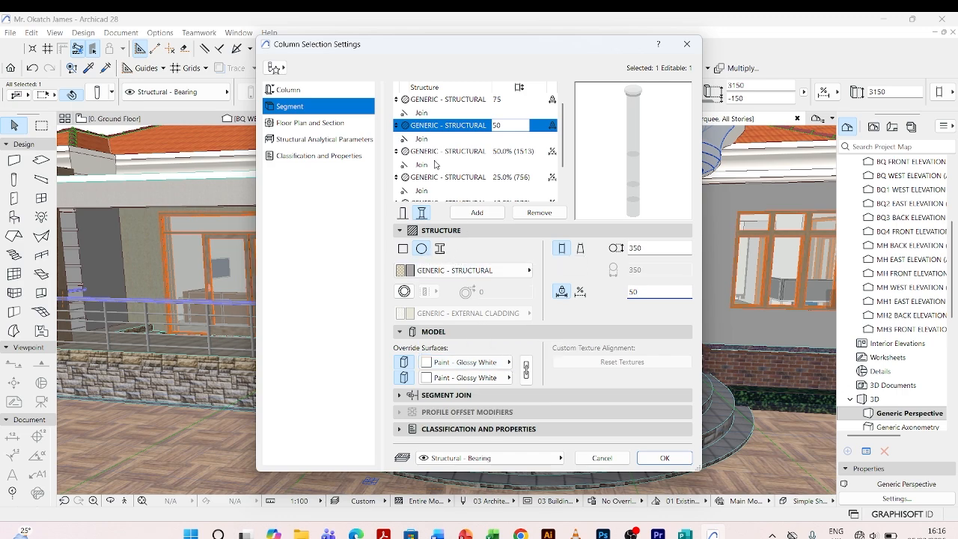
# Step: Set the fourth segment from the top to a 400 mm diameter and a fixed height of 75 mm
pyautogui.click(458, 154)
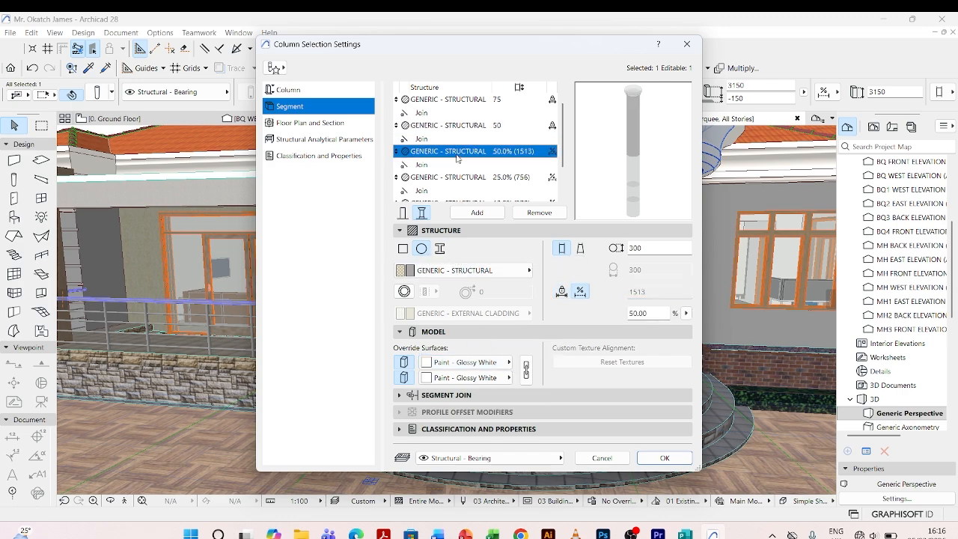
pyautogui.scroll(-2, 457, 155)
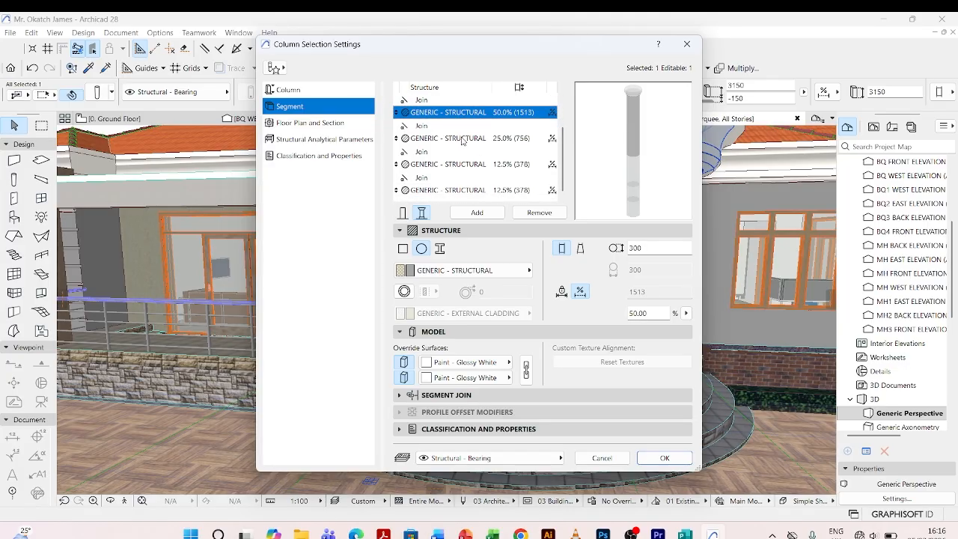
pyautogui.click(451, 141)
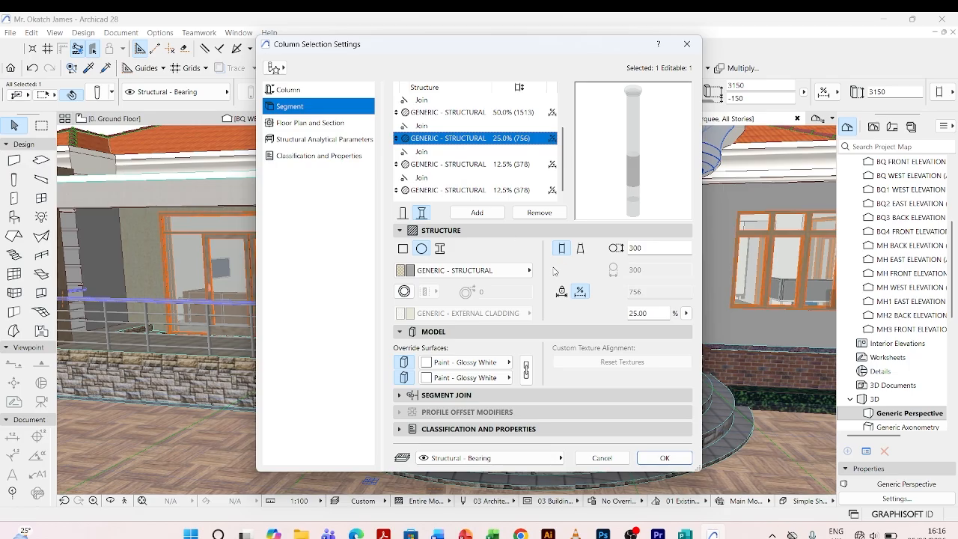
pyautogui.moveTo(655, 249); pyautogui.dragTo(628, 248)
pyautogui.write('400')
pyautogui.click(561, 291)
pyautogui.moveTo(656, 294); pyautogui.dragTo(626, 291)
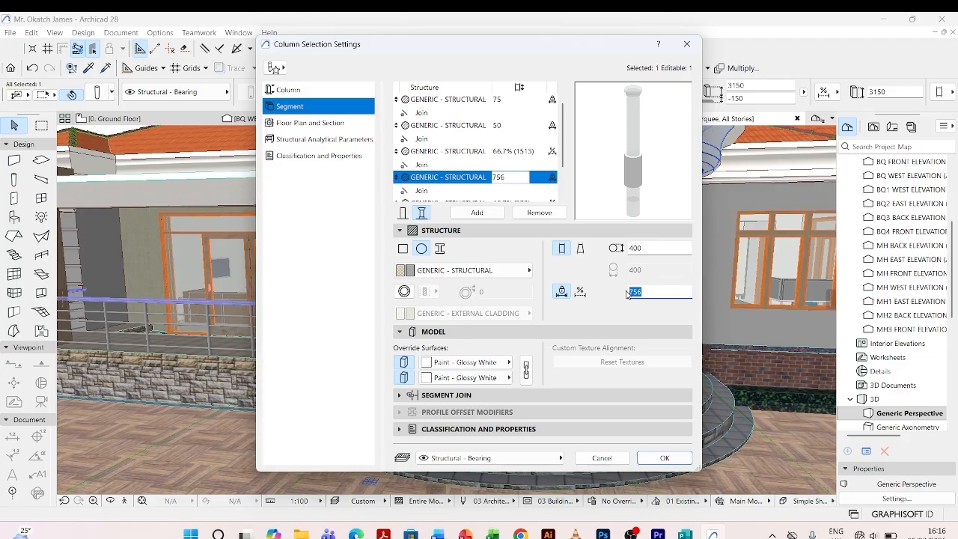
pyautogui.write('7')
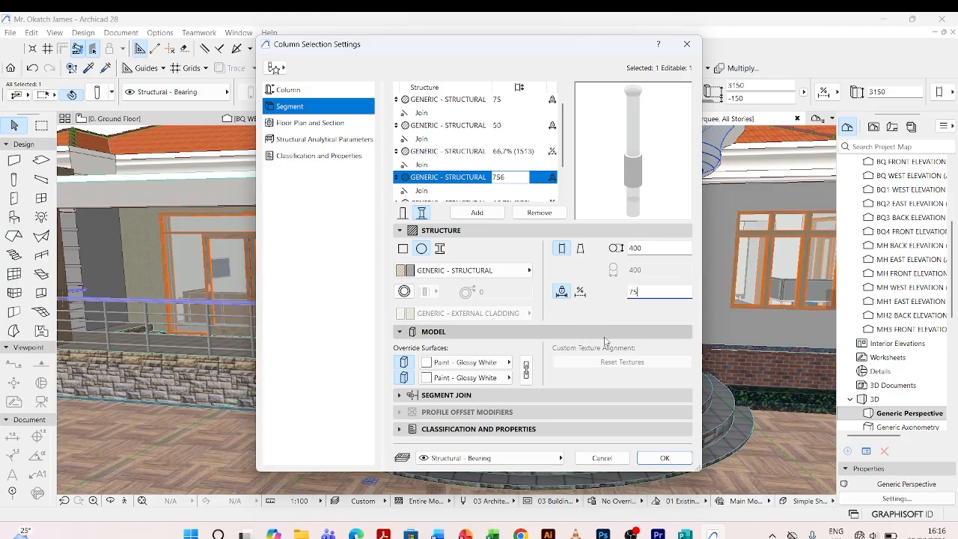
# Step: Set the second-lowest segment to a 350 mm diameter and a fixed height of 50 mm
pyautogui.scroll(-2, 443, 177)
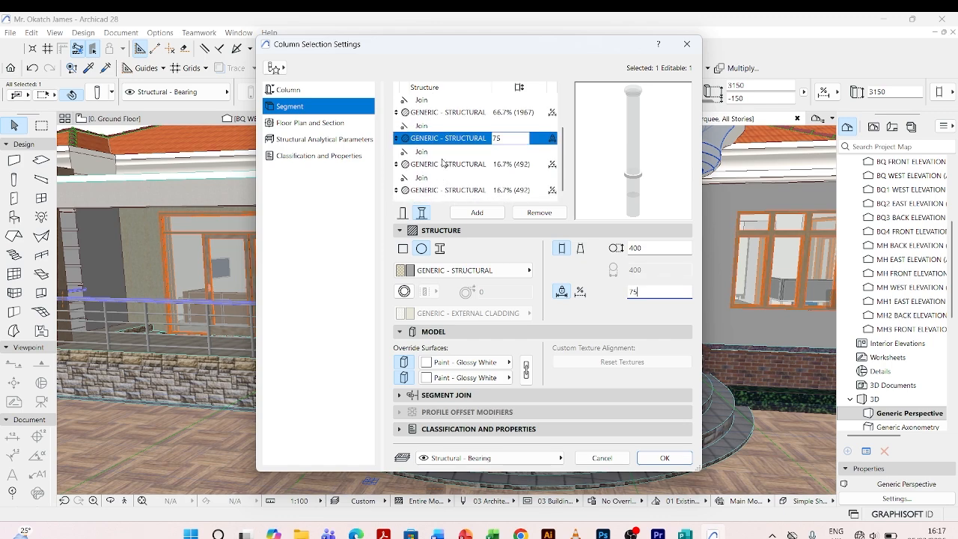
pyautogui.click(447, 166)
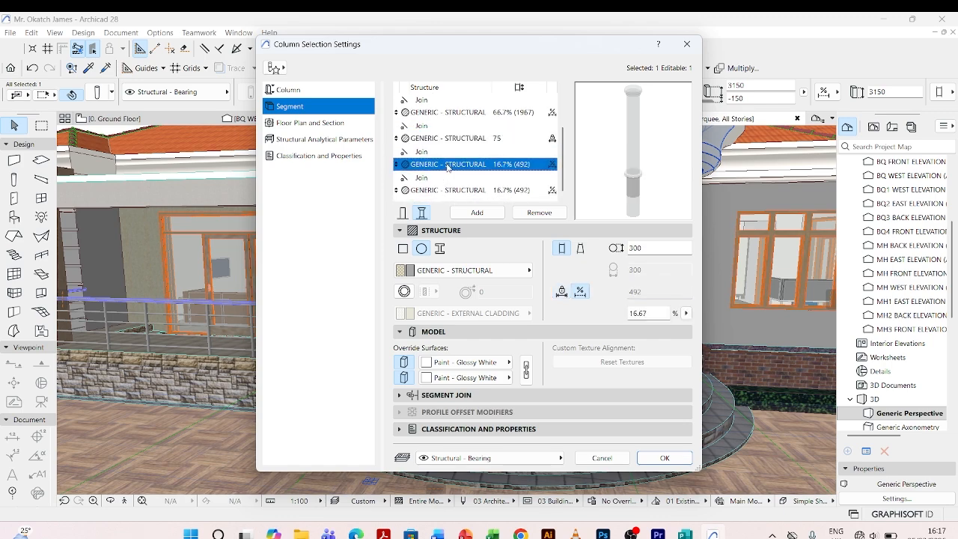
pyautogui.doubleClick(648, 251)
pyautogui.write('3')
pyautogui.click(561, 291)
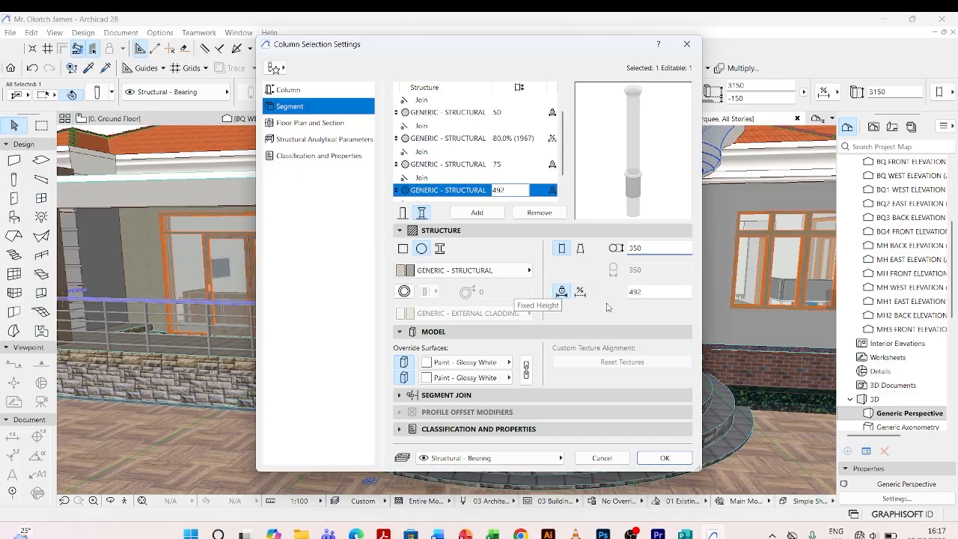
pyautogui.moveTo(653, 295); pyautogui.dragTo(627, 290)
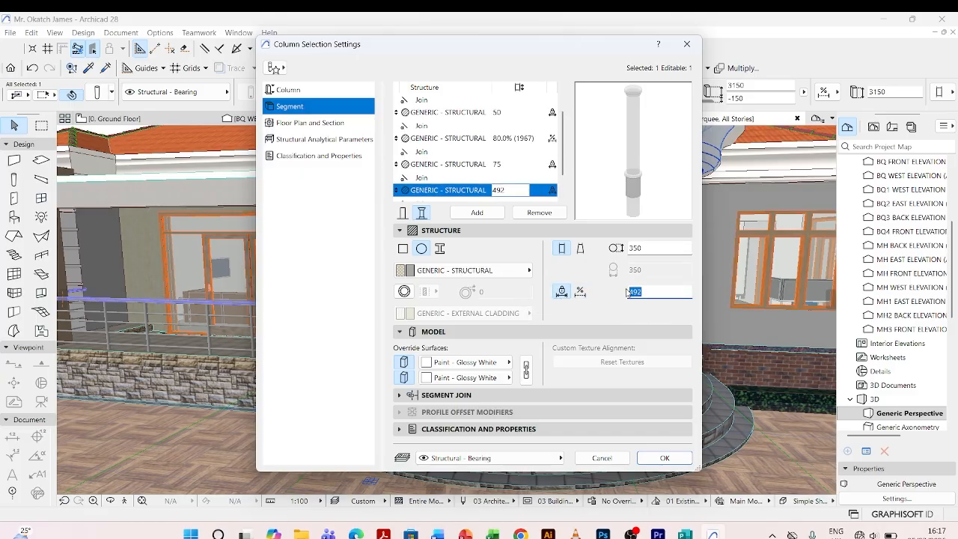
pyautogui.write('50')
pyautogui.scroll(-1, 431, 195)
pyautogui.press('Tab')
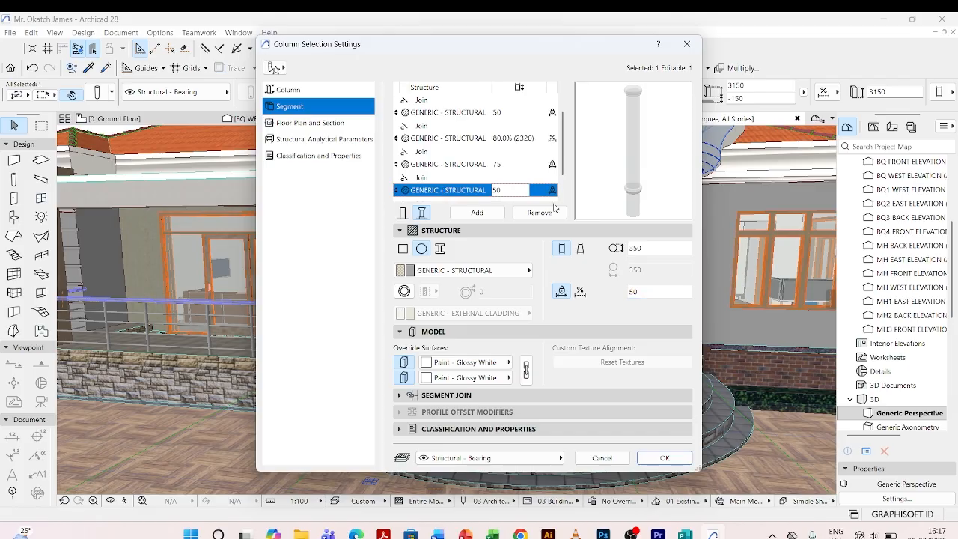
# Step: Change the second-lowest segment to a rectangular 500 x 500 mm section with a height of 500 mm
pyautogui.click(403, 248)
pyautogui.moveTo(643, 247); pyautogui.dragTo(619, 252)
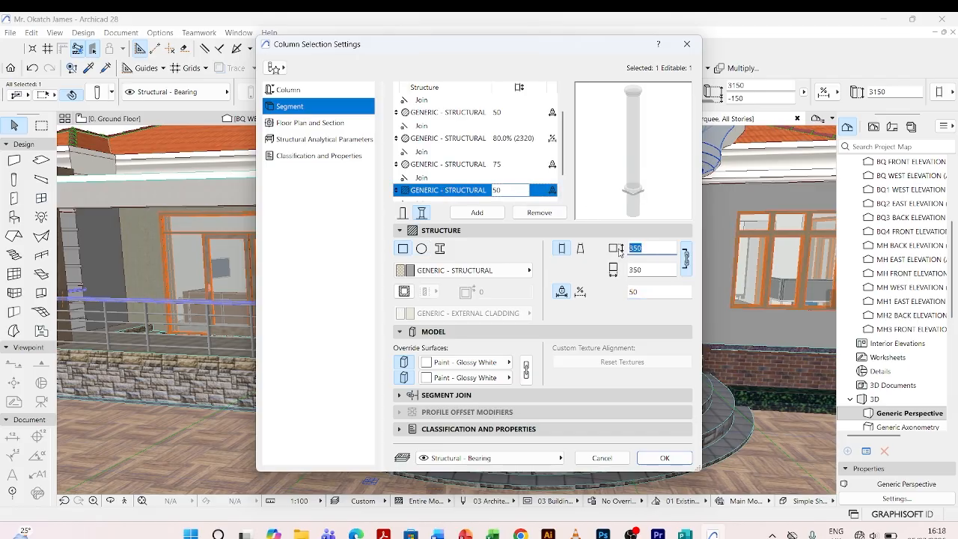
pyautogui.write('5')
pyautogui.click(685, 258)
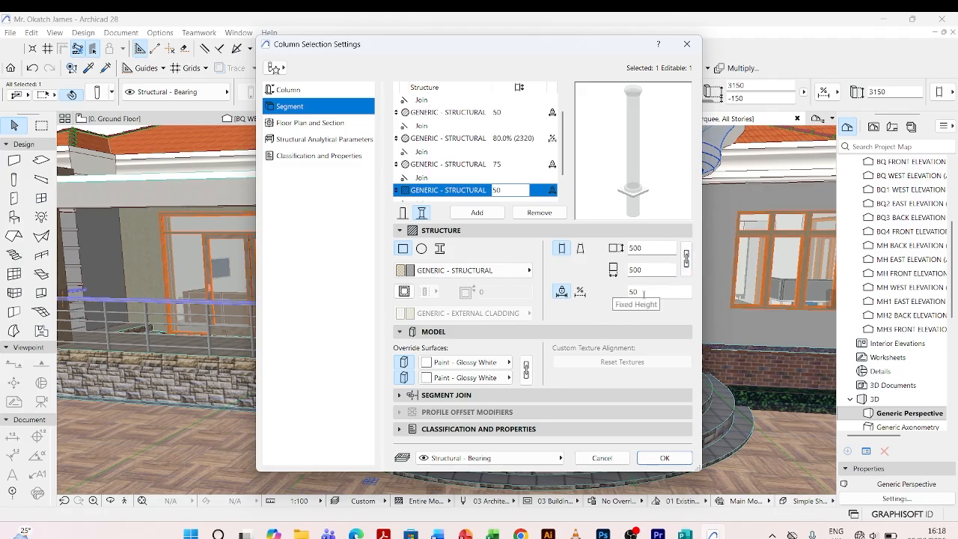
pyautogui.moveTo(643, 292); pyautogui.dragTo(626, 292)
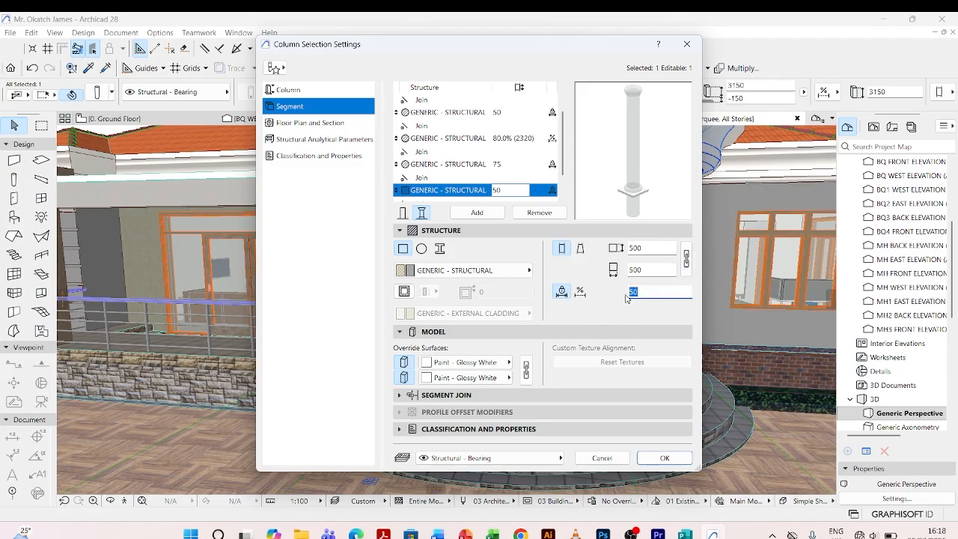
pyautogui.write('500')
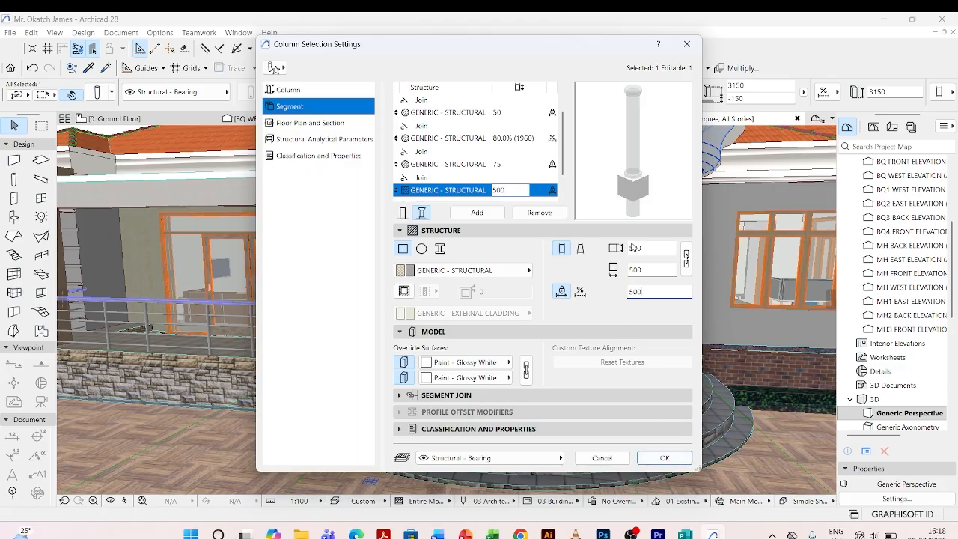
# Step: Make the second-lowest segment circular with a 550 mm diameter and a height of 100 mm
pyautogui.scroll(-1, 535, 169)
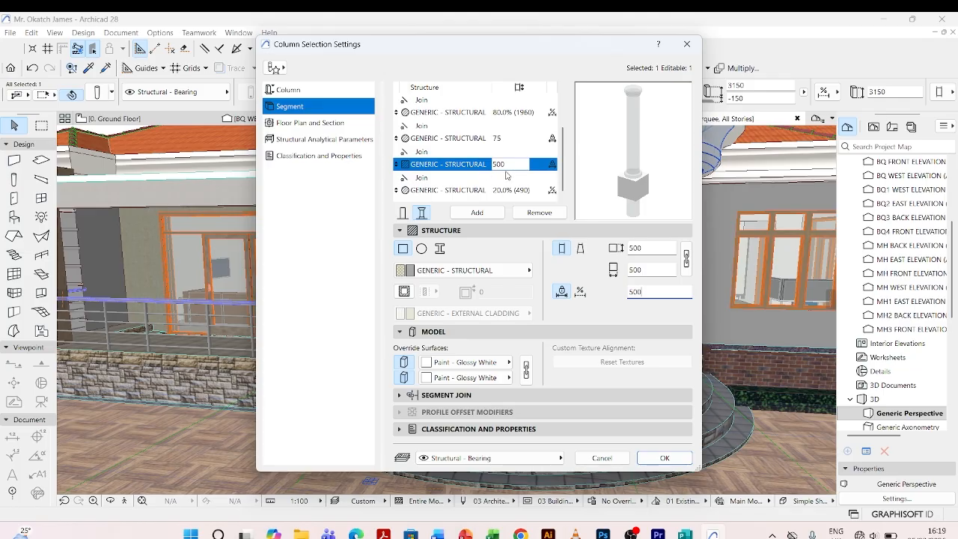
pyautogui.click(422, 250)
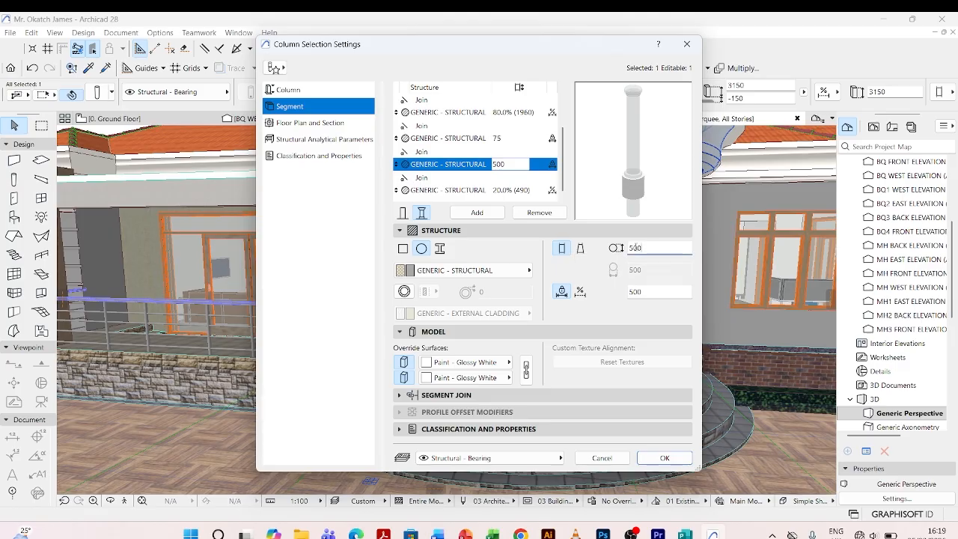
pyautogui.click(634, 247)
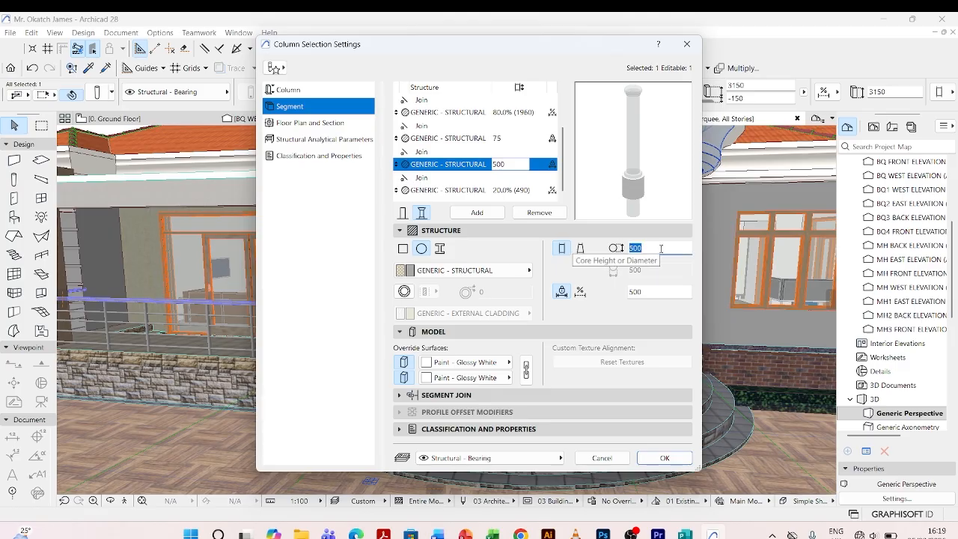
pyautogui.click(657, 248)
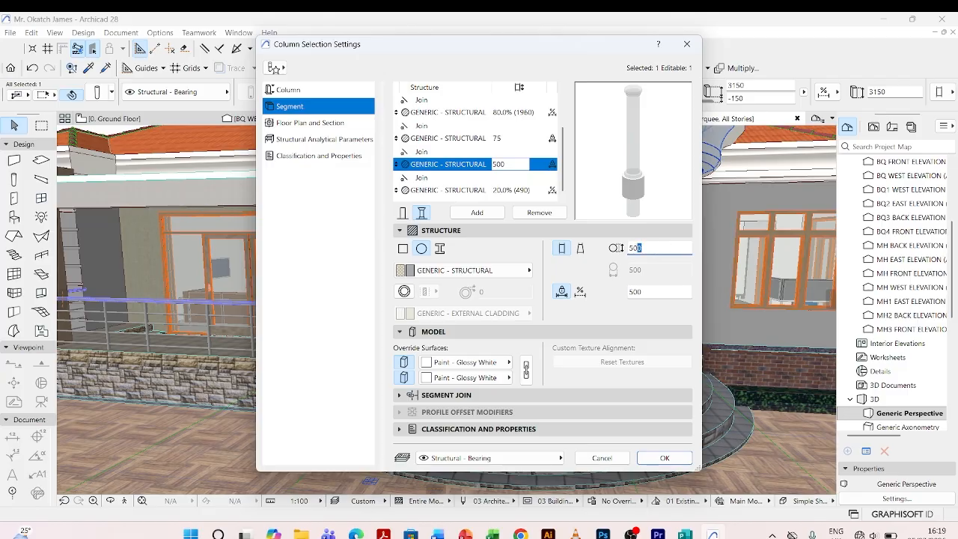
pyautogui.write('5')
pyautogui.press('Tab')
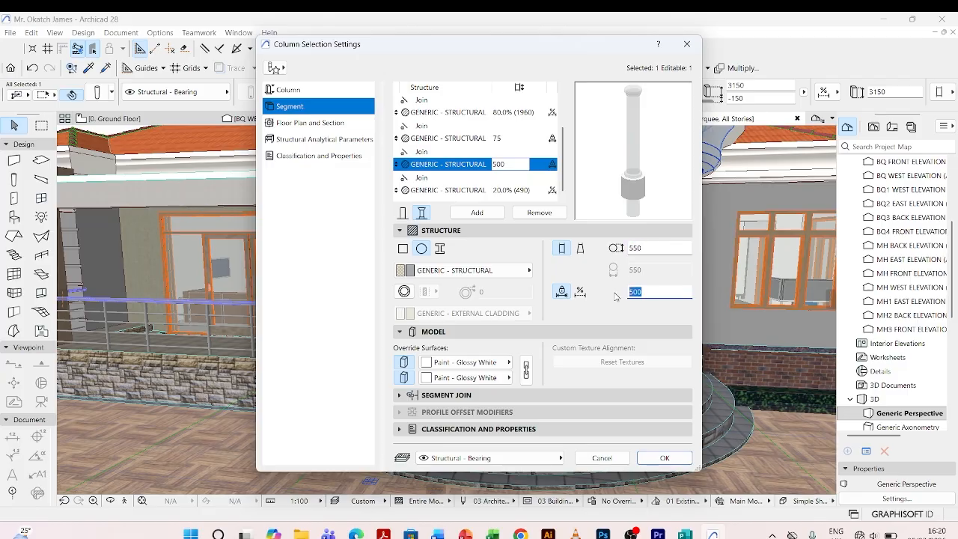
pyautogui.write('100')
# Step: Make the lowest segment a rectangular 500 x 500 mm base with a fixed height of 500 mm
pyautogui.scroll(-2, 477, 187)
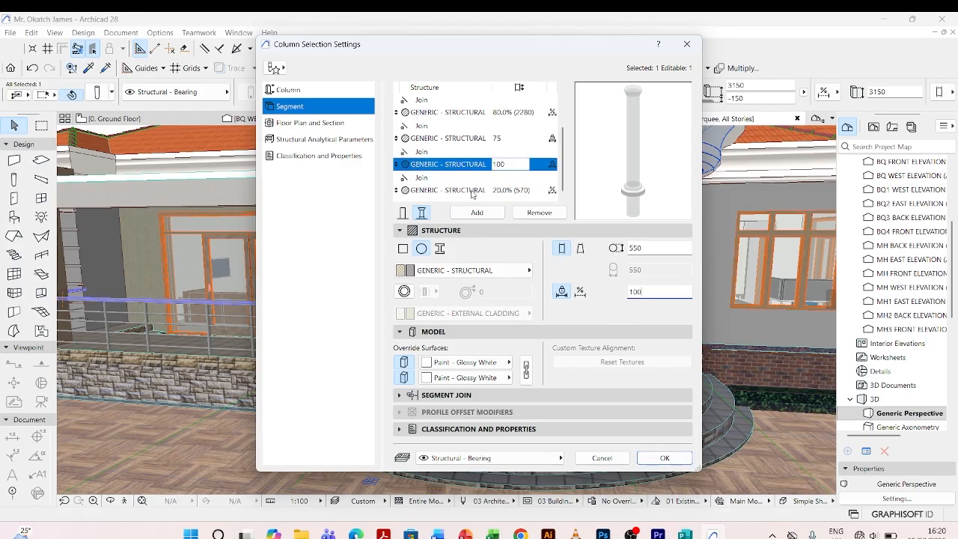
pyautogui.click(471, 192)
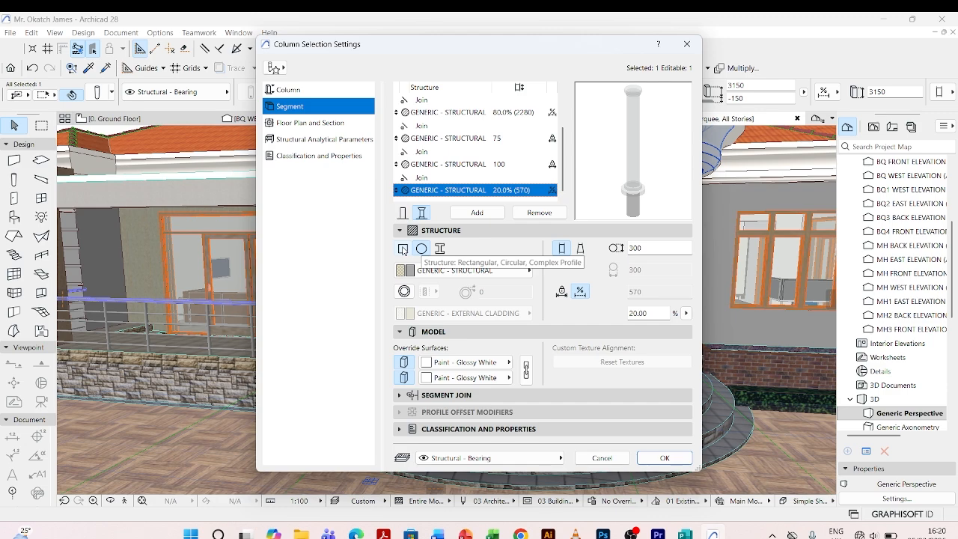
pyautogui.click(402, 249)
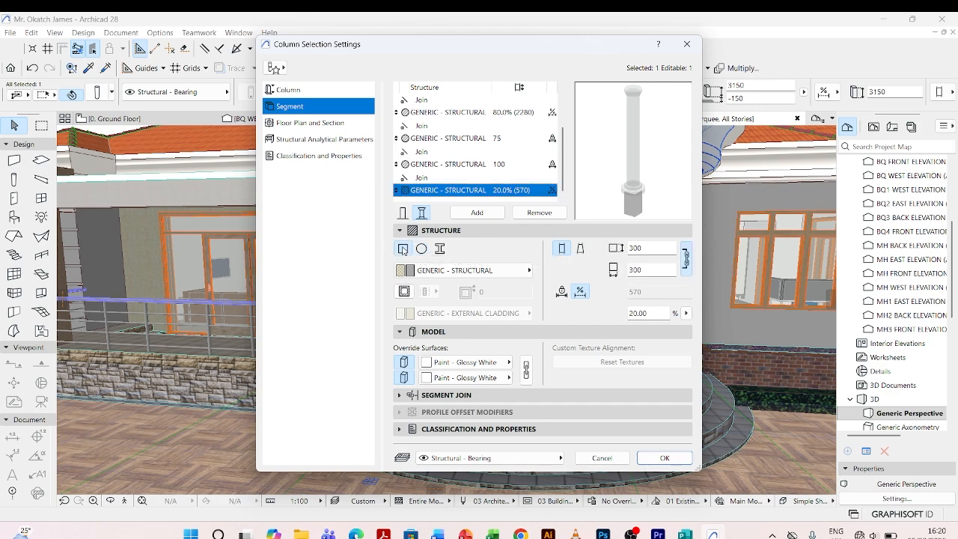
pyautogui.doubleClick(629, 248)
pyautogui.write('500')
pyautogui.click(684, 256)
pyautogui.click(562, 291)
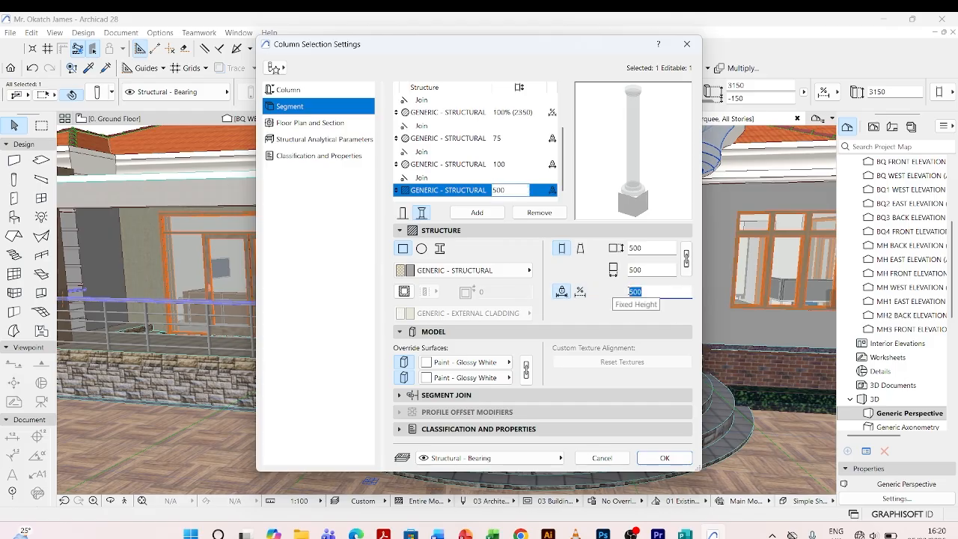
pyautogui.write('500')
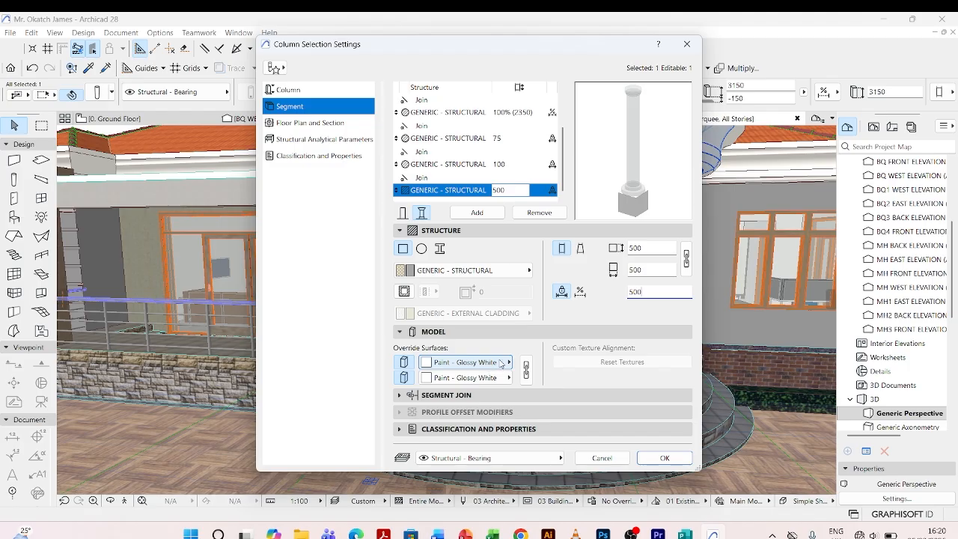
# Step: Override both surfaces of the column's base segment with Stonework - 02, apply the column settings and deselect the column
pyautogui.click(500, 362)
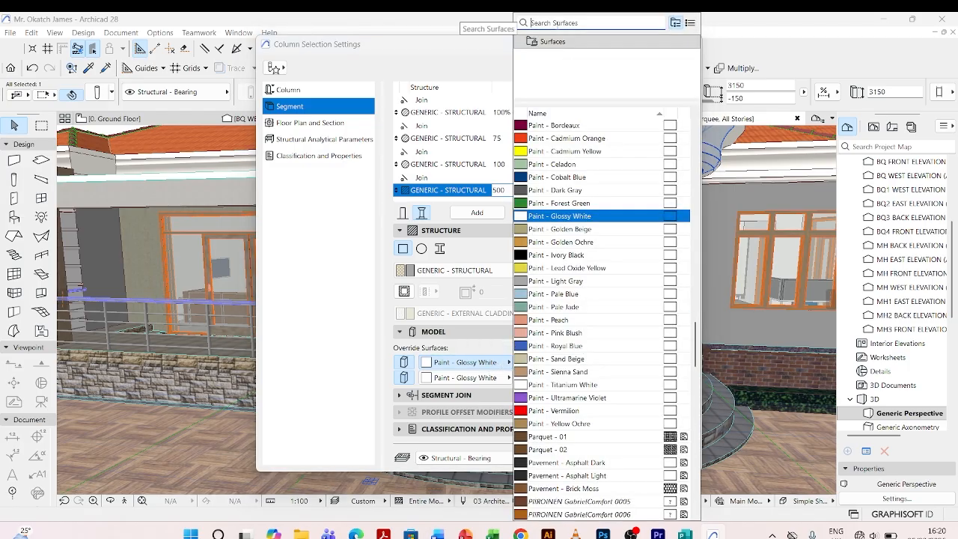
pyautogui.write('stone')
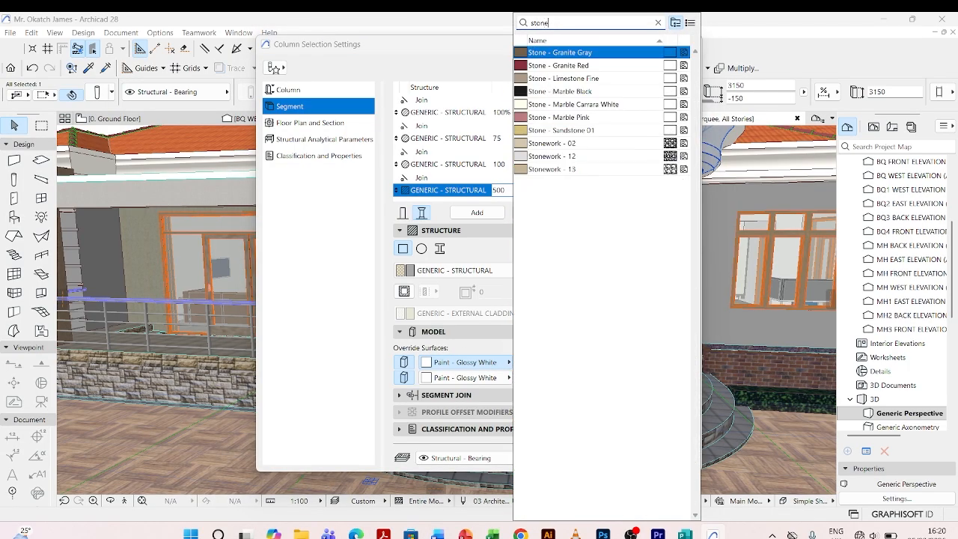
pyautogui.click(579, 143)
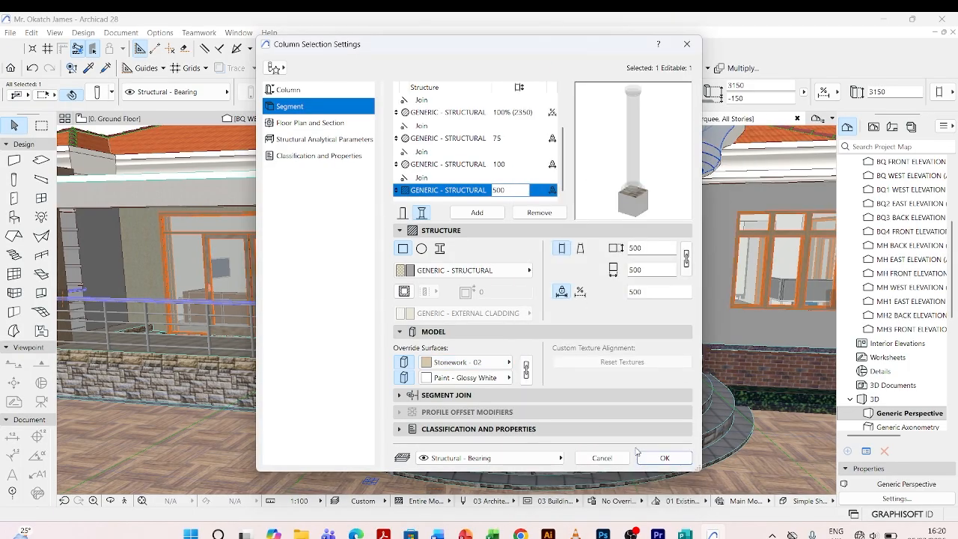
pyautogui.click(526, 370)
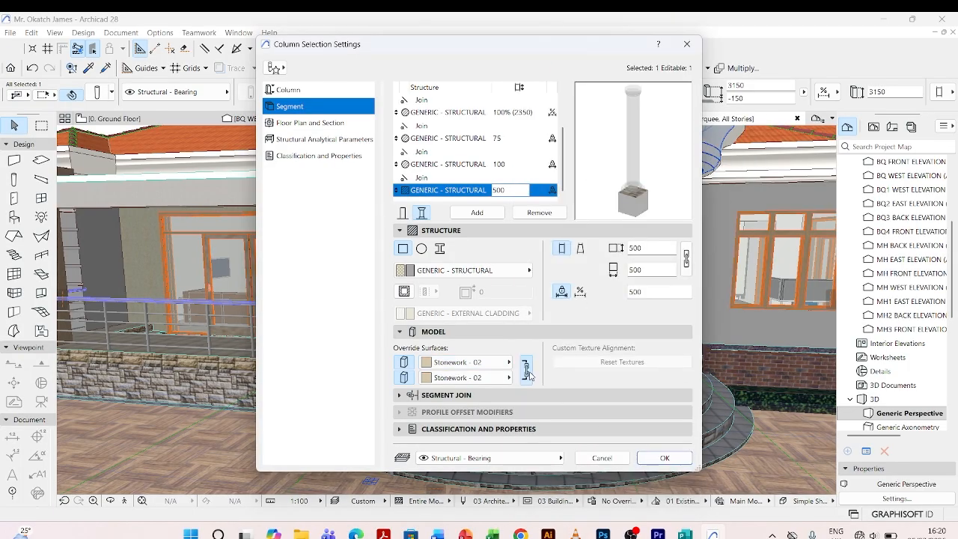
pyautogui.click(661, 458)
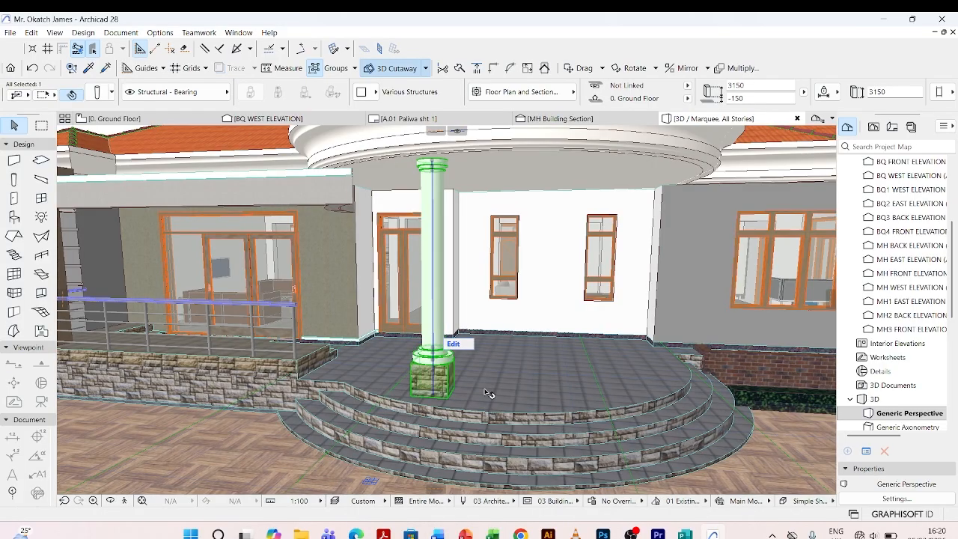
pyautogui.scroll(3, 442, 389)
pyautogui.press('Escape')
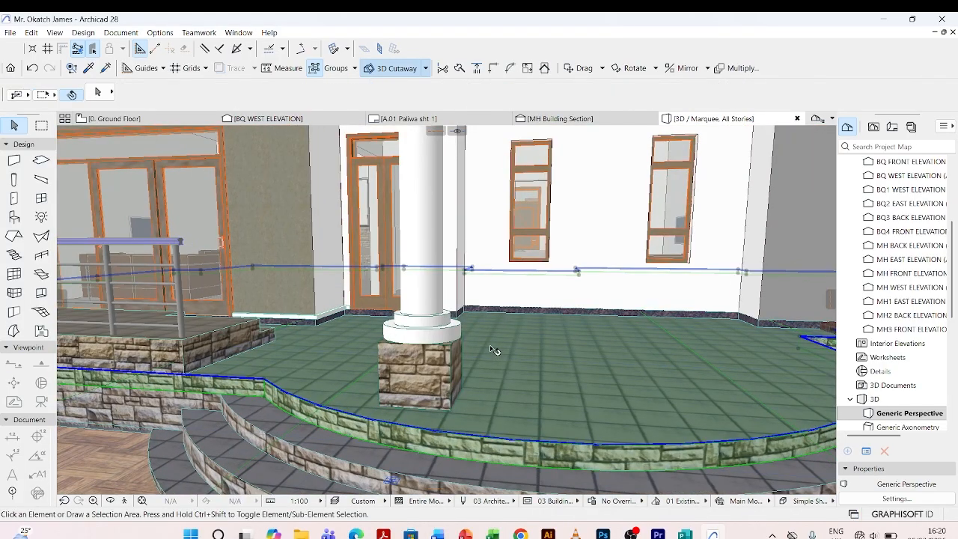
# Step: Set the fixed height of the column's stone-clad base segment to 1000 mm and apply the column settings
pyautogui.scroll(-3, 472, 341)
pyautogui.keyDown('shift'); pyautogui.moveTo(513, 372); pyautogui.dragTo(452, 329, button='middle'); pyautogui.keyUp('shift')
pyautogui.scroll(3, 451, 328)
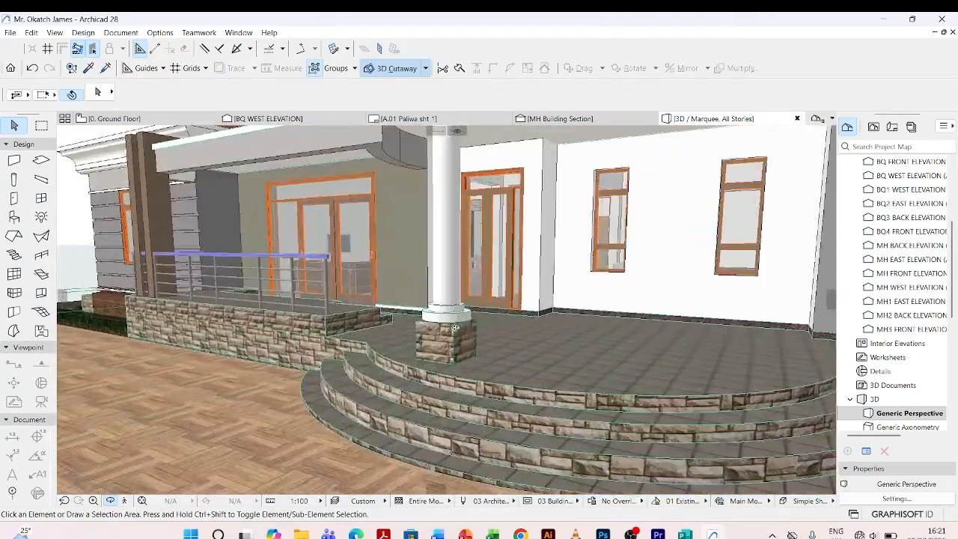
pyautogui.keyDown('shift'); pyautogui.moveTo(387, 374); pyautogui.dragTo(401, 371, button='middle'); pyautogui.keyUp('shift')
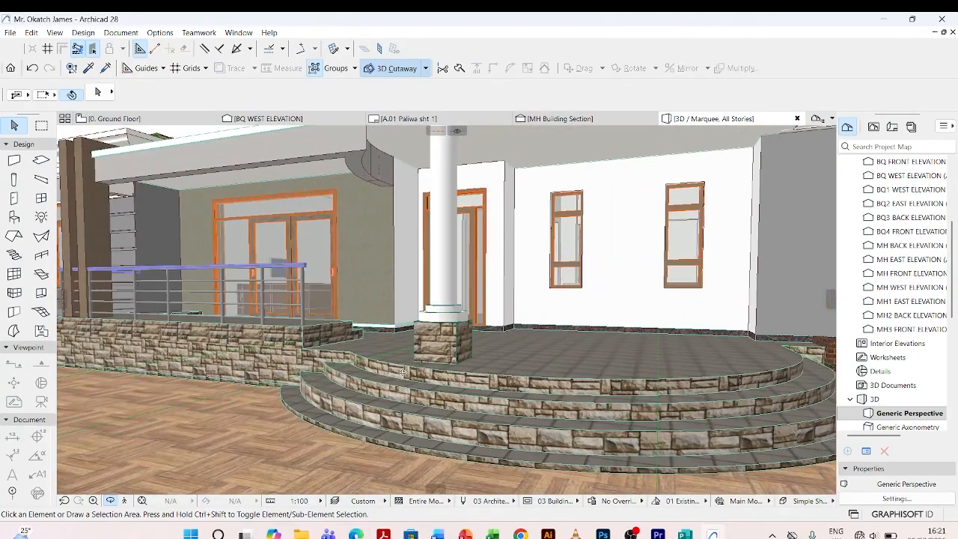
pyautogui.click(453, 343)
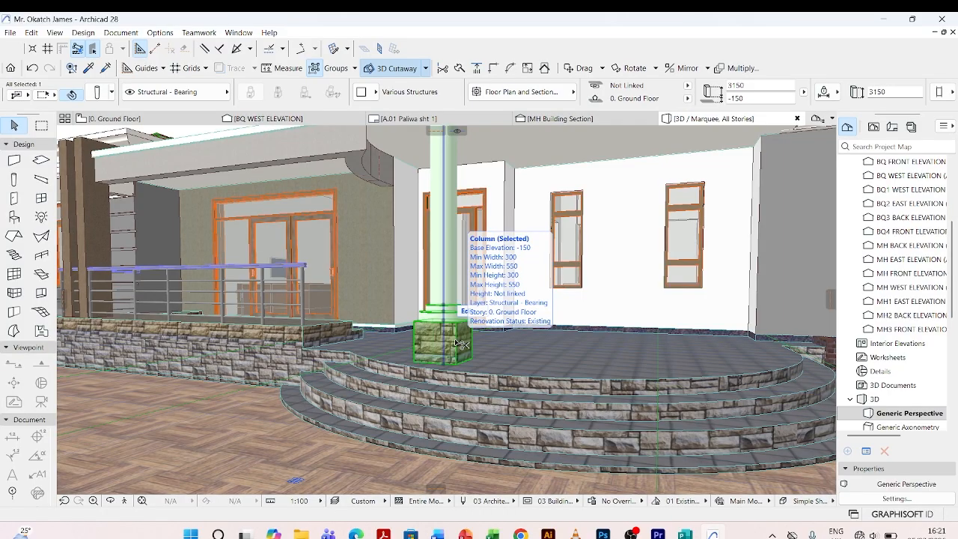
pyautogui.doubleClick(459, 343)
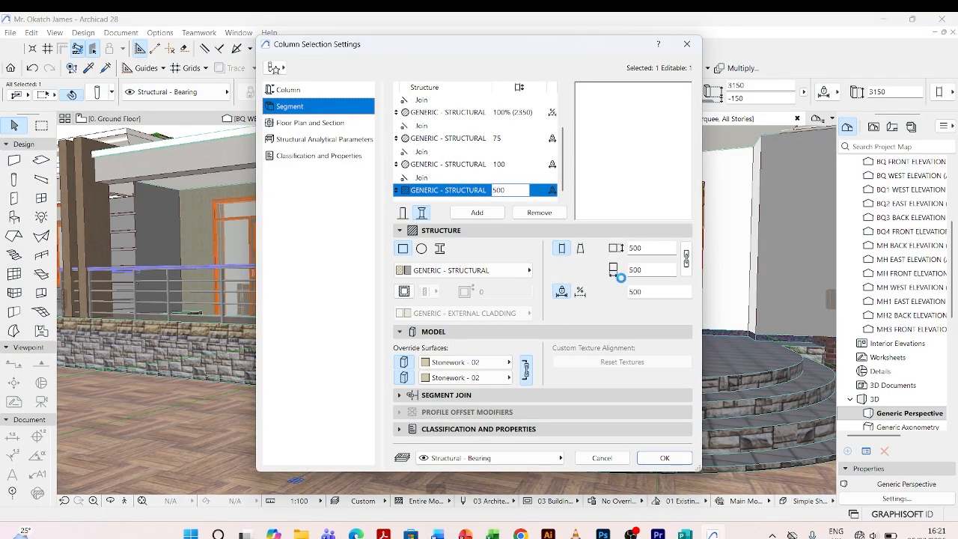
pyautogui.moveTo(650, 297); pyautogui.dragTo(622, 297)
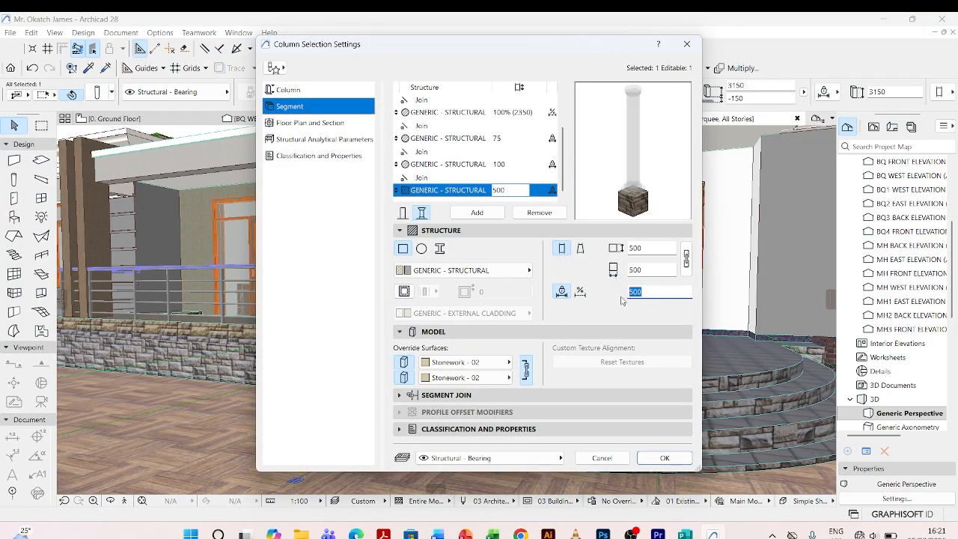
pyautogui.write('1000')
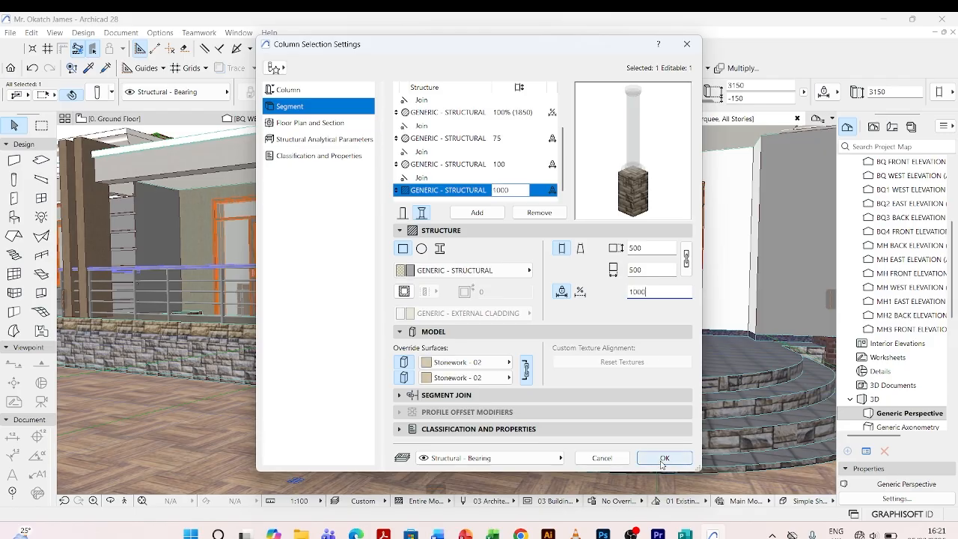
pyautogui.click(663, 459)
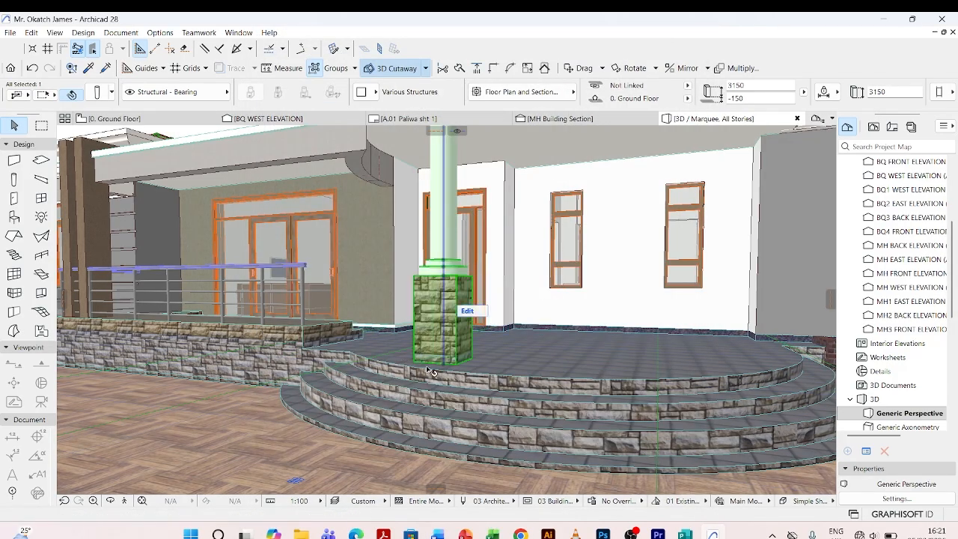
# Step: Set the circular segment directly above the stone base to a 600 mm diameter and a height of 75 mm
pyautogui.scroll(-2, 415, 368)
pyautogui.rightClick(474, 326)
pyautogui.write('00')
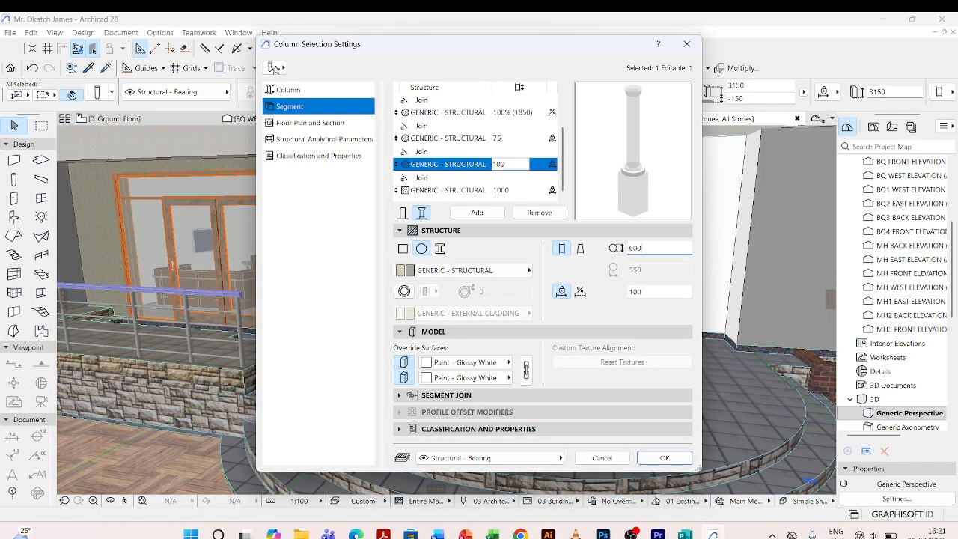
pyautogui.click(648, 292)
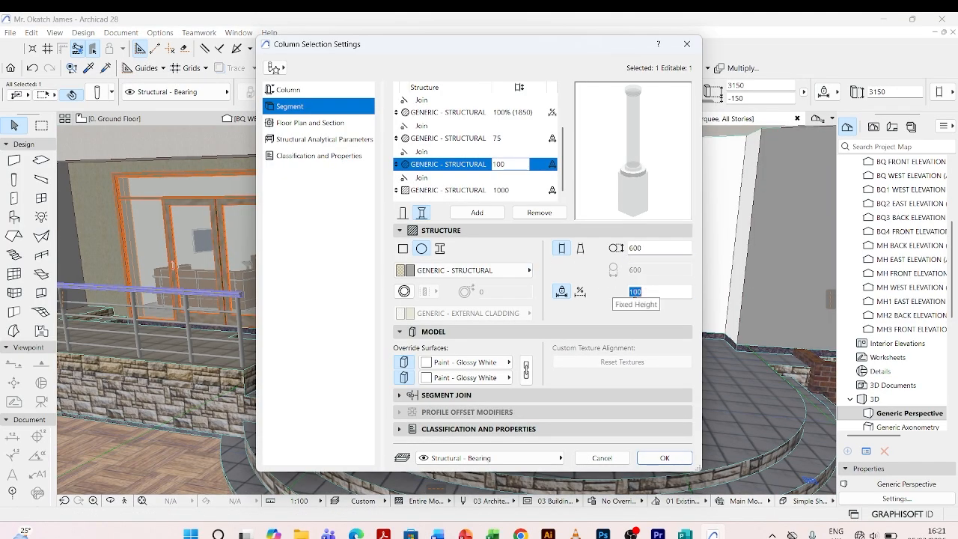
pyautogui.write('75')
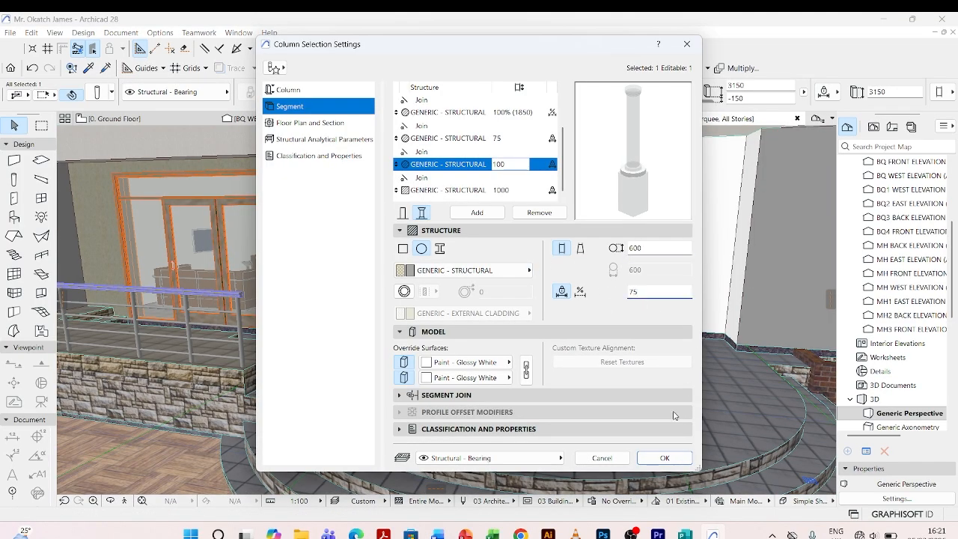
pyautogui.click(661, 460)
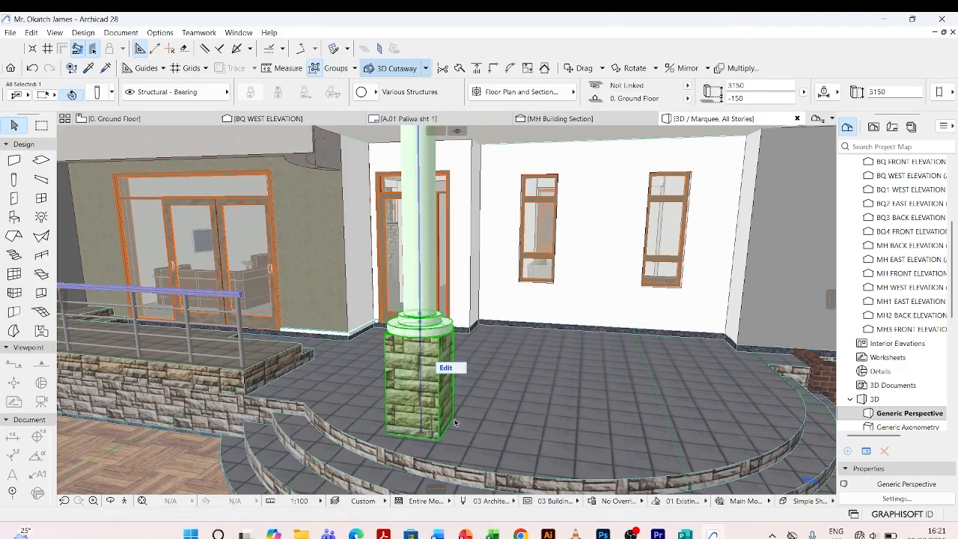
# Step: Enlarge the circular segment directly above the stone base to a 650 mm diameter and apply the settings
pyautogui.scroll(3, 403, 335)
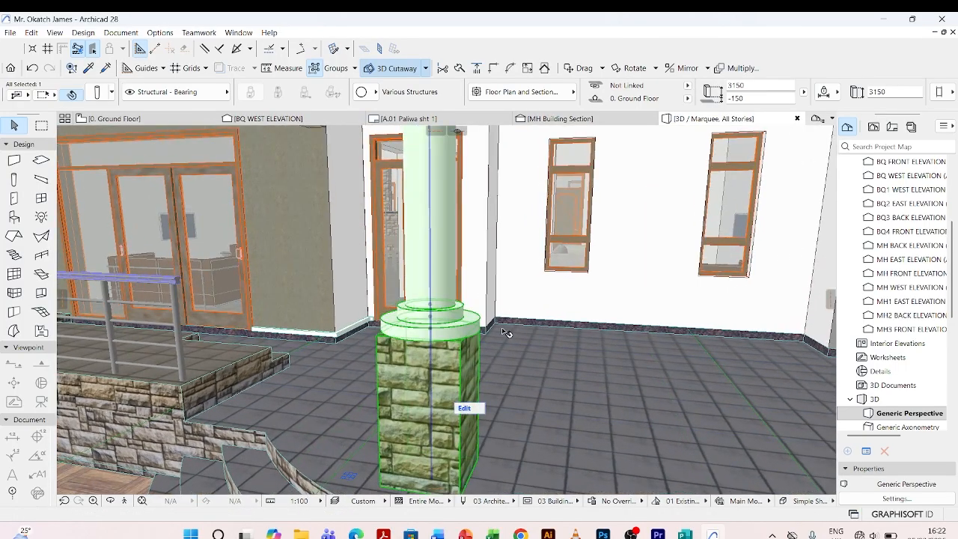
pyautogui.hotkey('ctrl', 't')
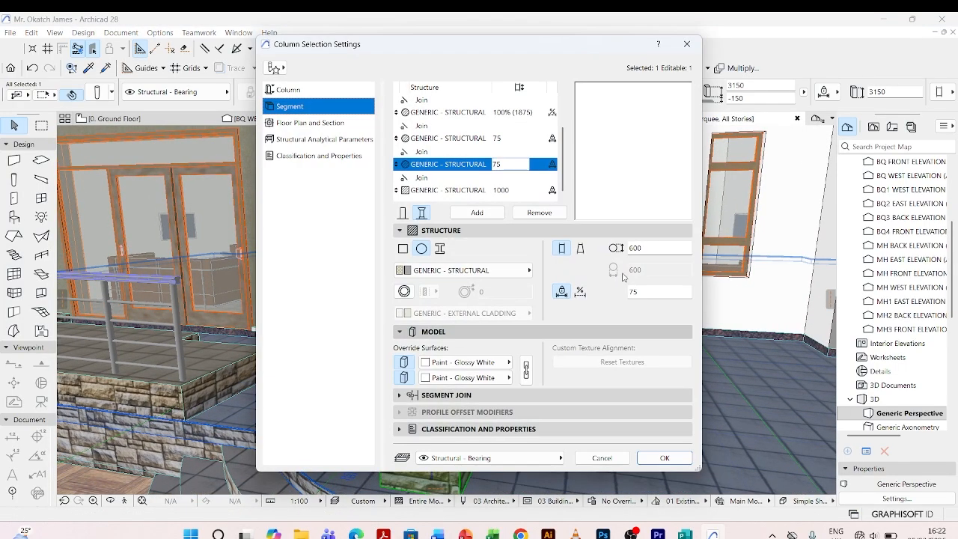
pyautogui.click(465, 164)
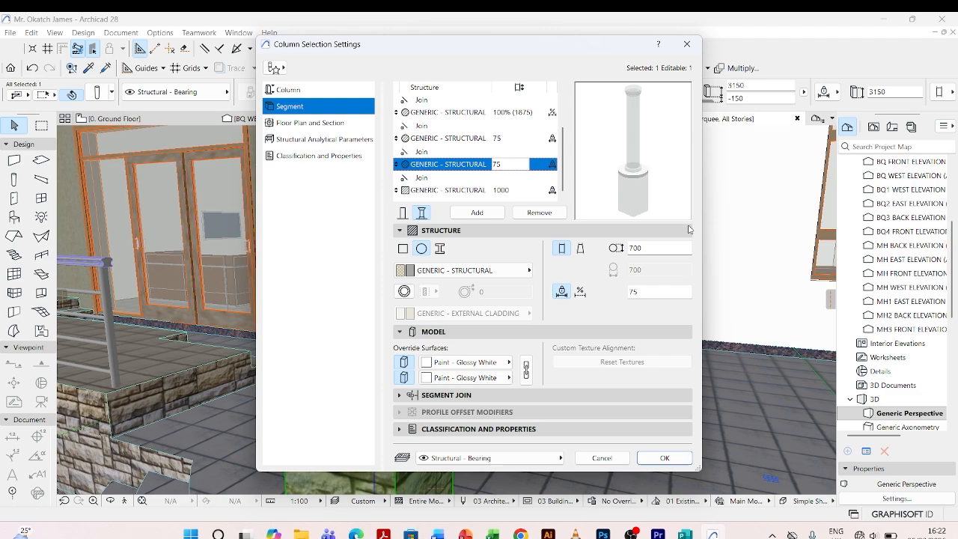
pyautogui.click(627, 248)
pyautogui.write('650')
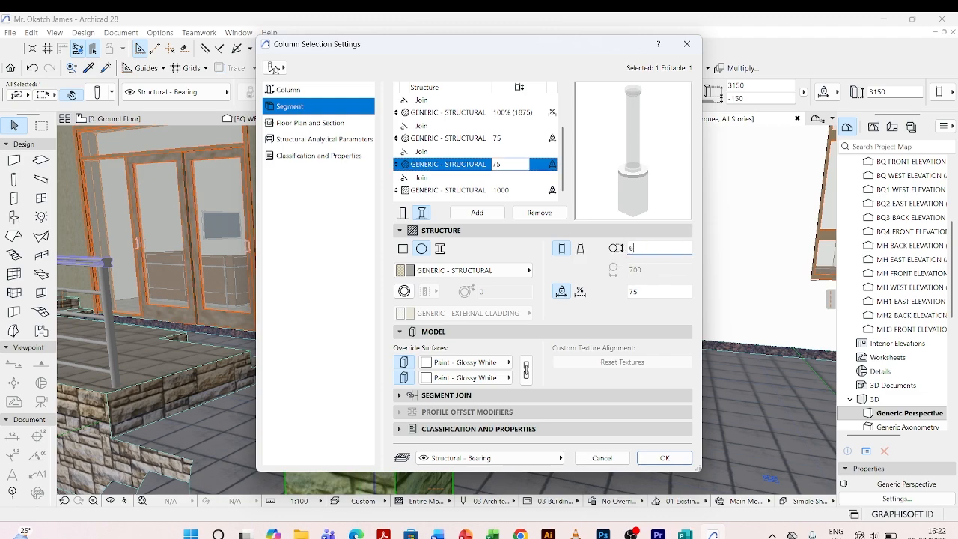
pyautogui.click(678, 461)
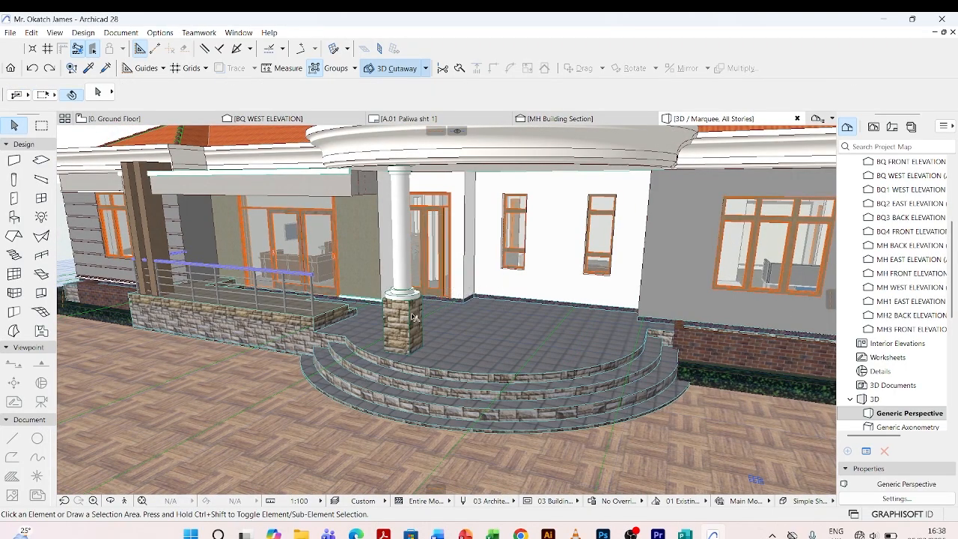
# Step: Rotate the porch column by 60° about its base's upper inner corner on the Ground Floor plan
pyautogui.click(413, 314)
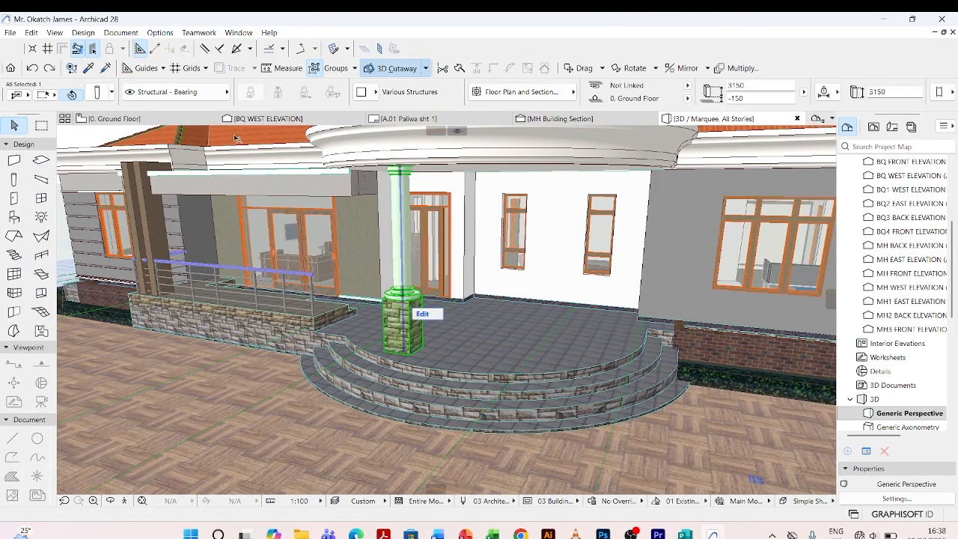
pyautogui.click(155, 119)
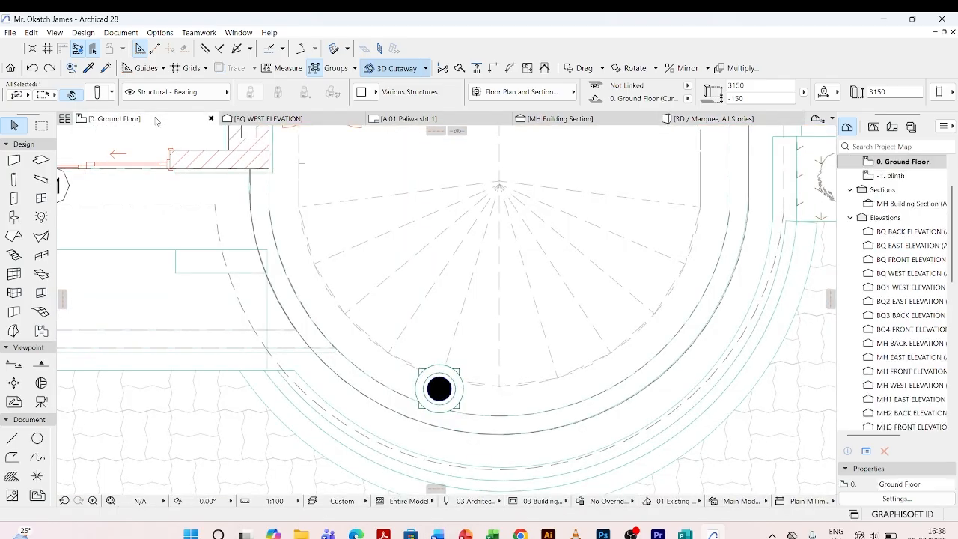
pyautogui.click(460, 390)
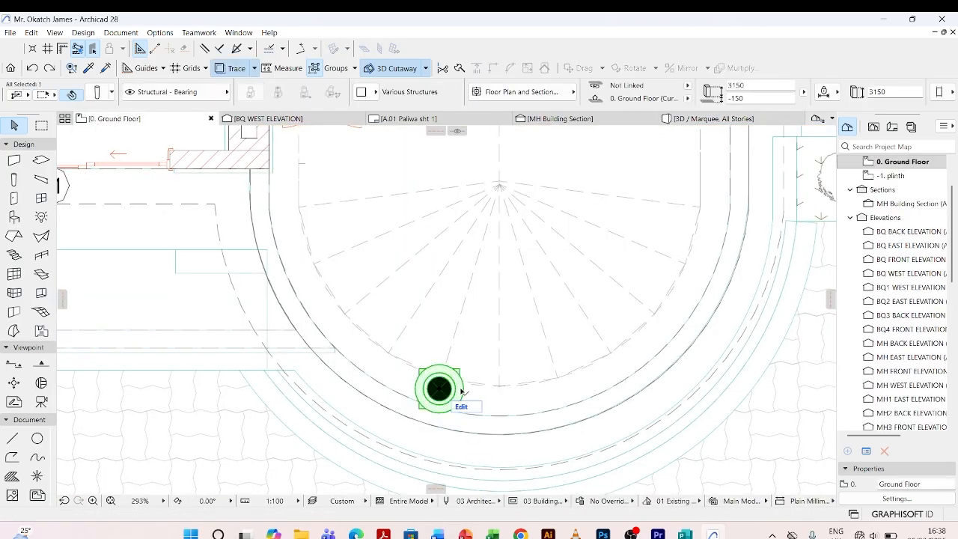
pyautogui.hotkey('ctrl', 'e')
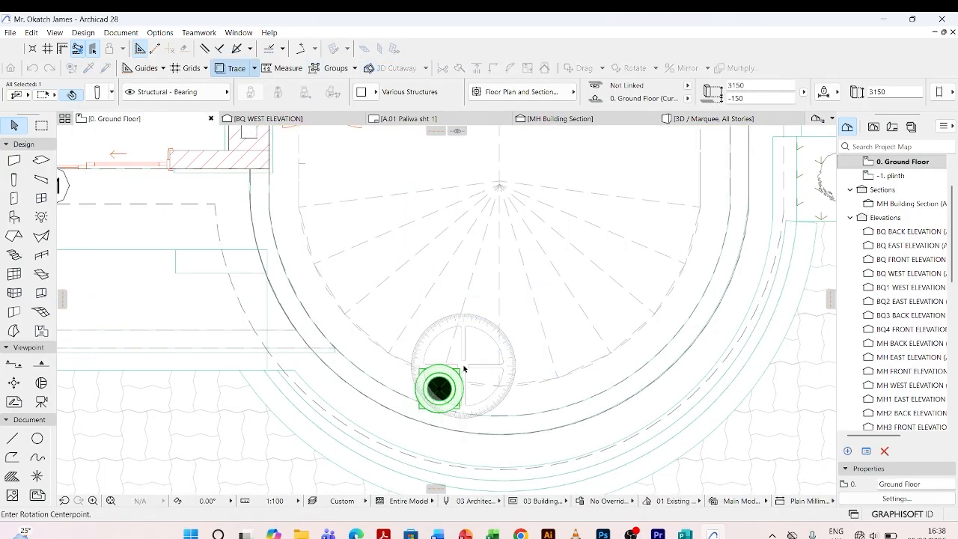
pyautogui.click(459, 367)
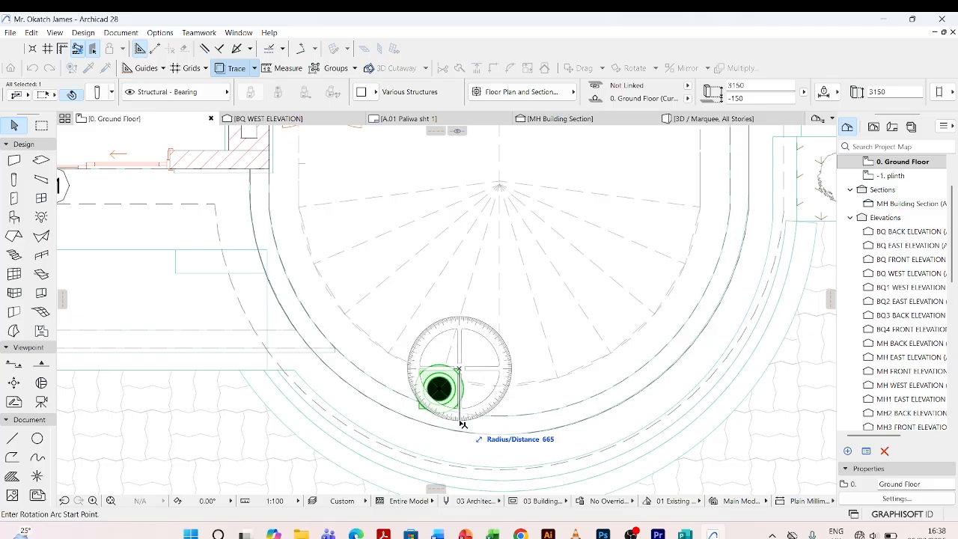
pyautogui.click(462, 422)
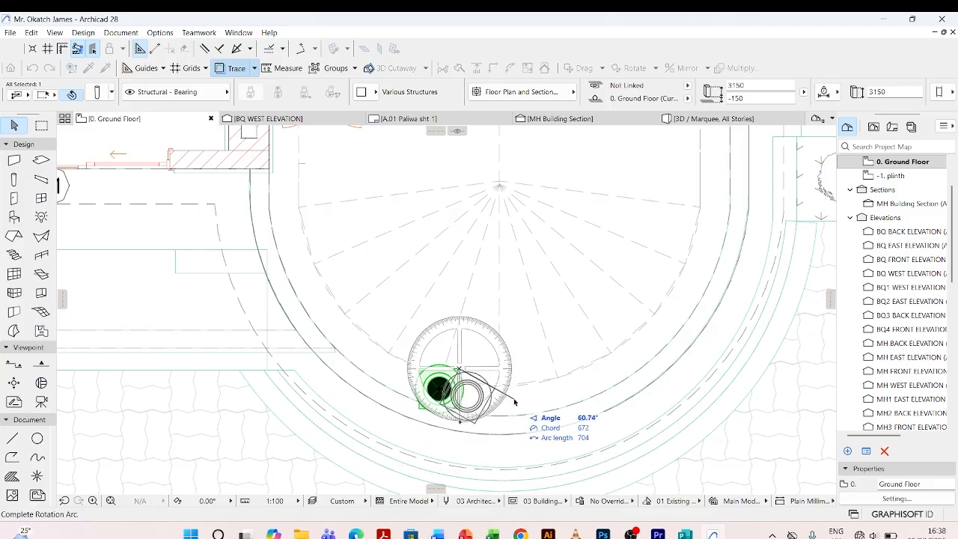
pyautogui.write('60')
pyautogui.press('Return')
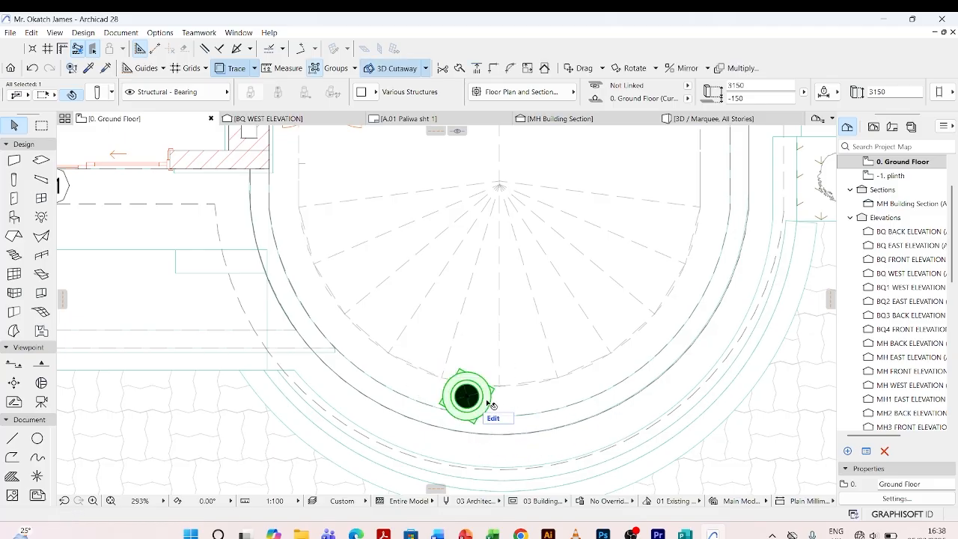
# Step: Move the rotated column about 423 mm by its centre, back onto the porch's curved beam, and check it in the 3D view
pyautogui.scroll(3, 449, 371)
pyautogui.scroll(-5, 449, 374)
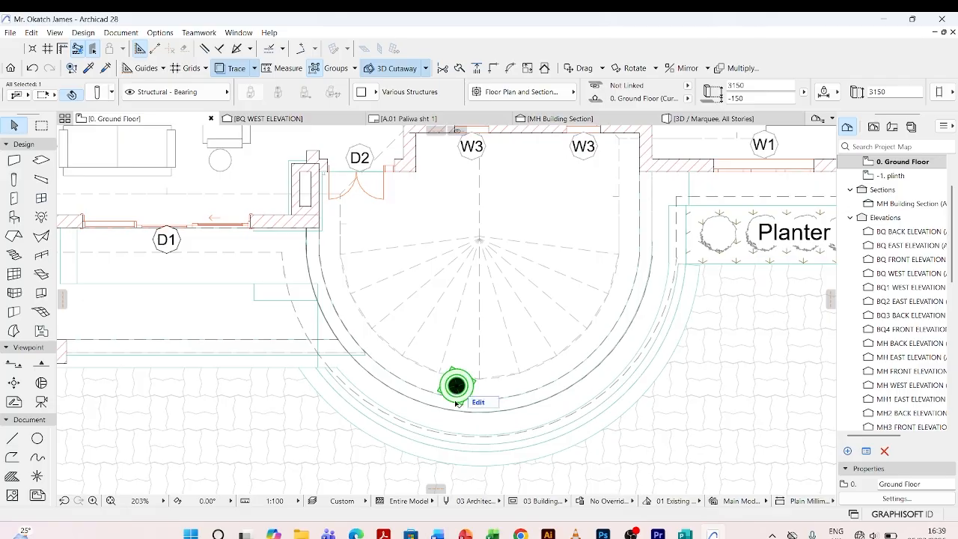
pyautogui.scroll(4, 457, 389)
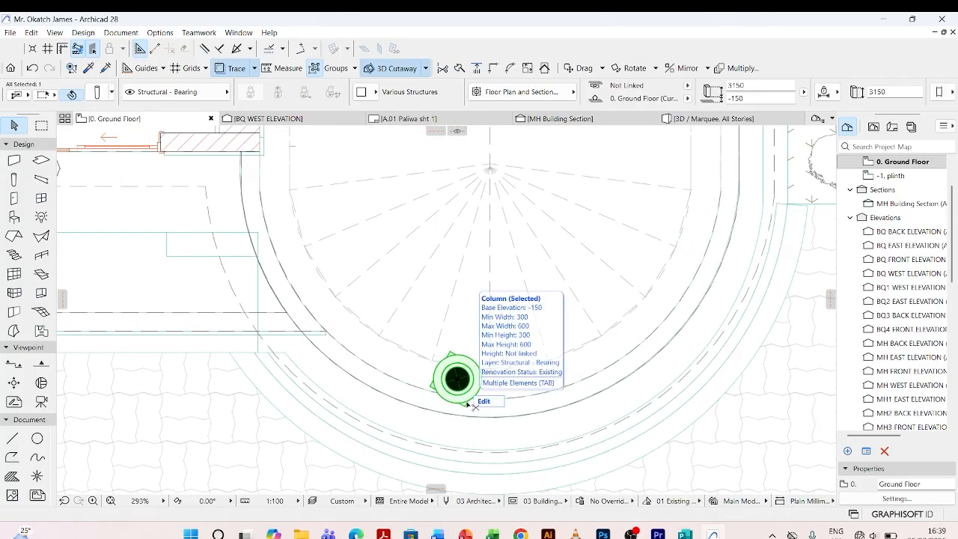
pyautogui.hotkey('ctrl', 'd')
pyautogui.click(458, 381)
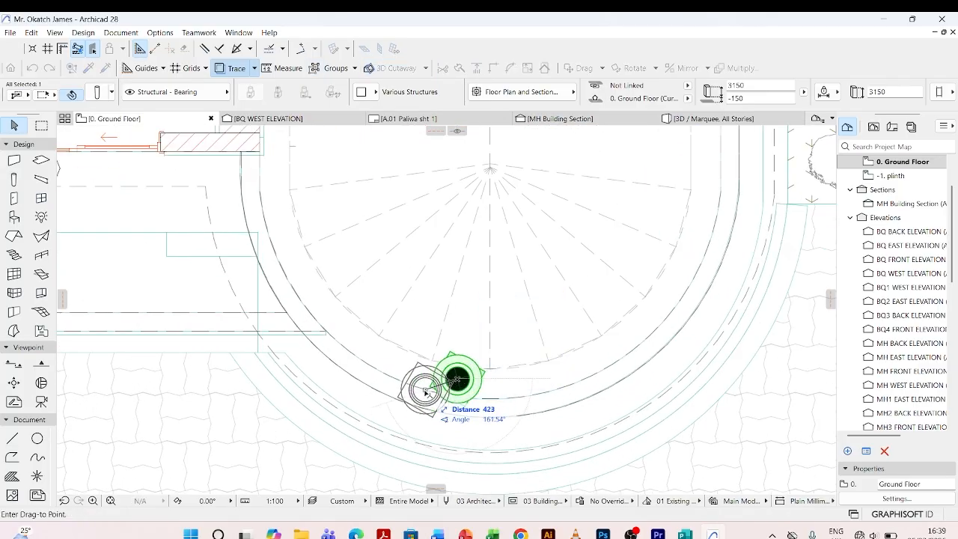
pyautogui.click(424, 391)
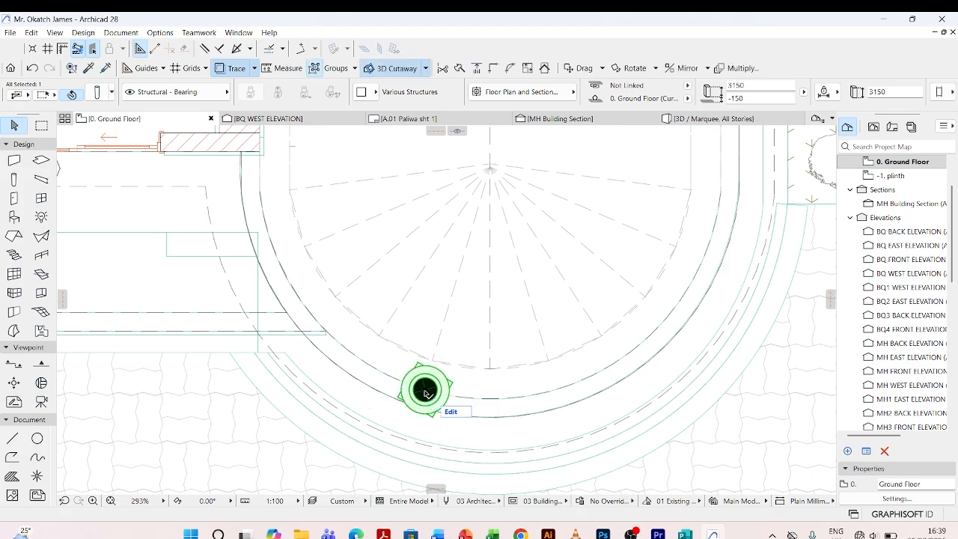
pyautogui.click(697, 119)
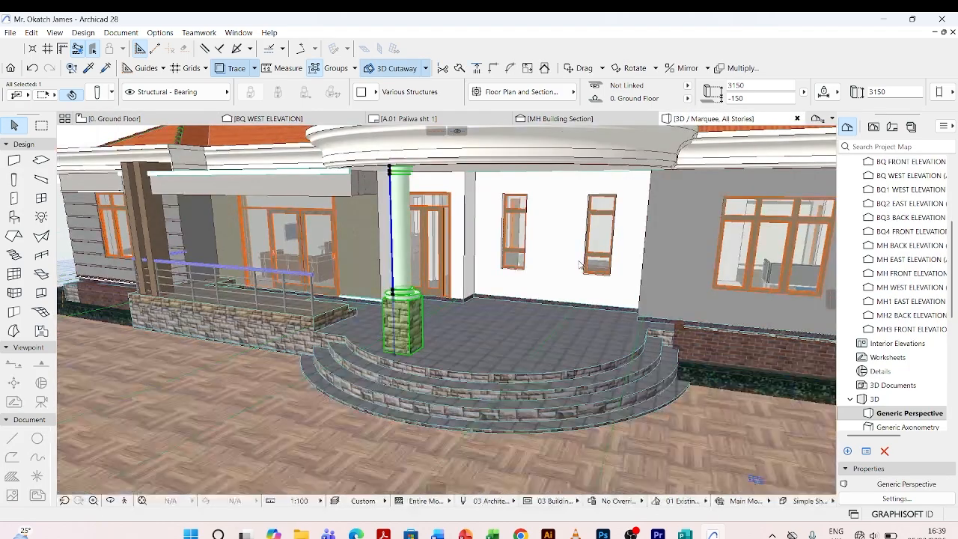
pyautogui.scroll(-3, 364, 399)
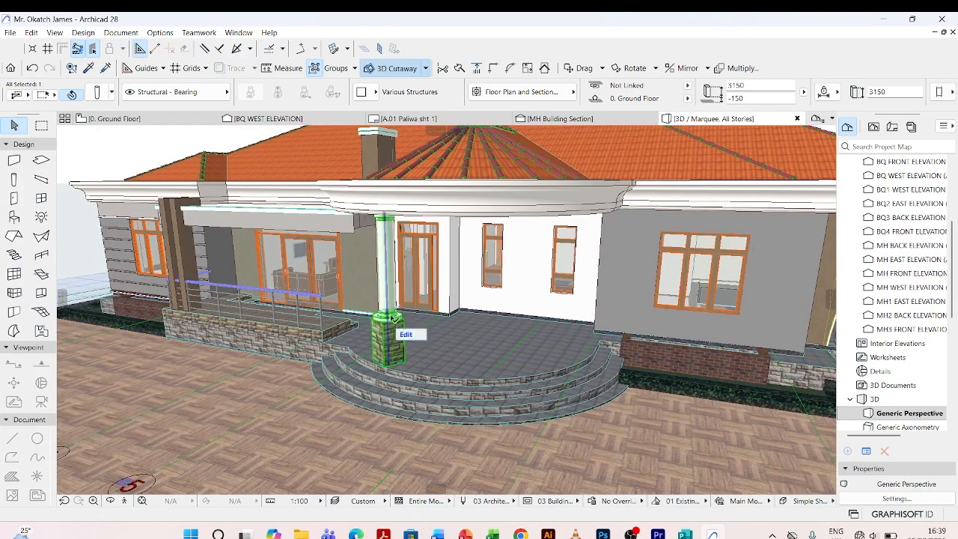
pyautogui.scroll(1, 397, 321)
pyautogui.scroll(4, 422, 222)
pyautogui.scroll(-6, 424, 225)
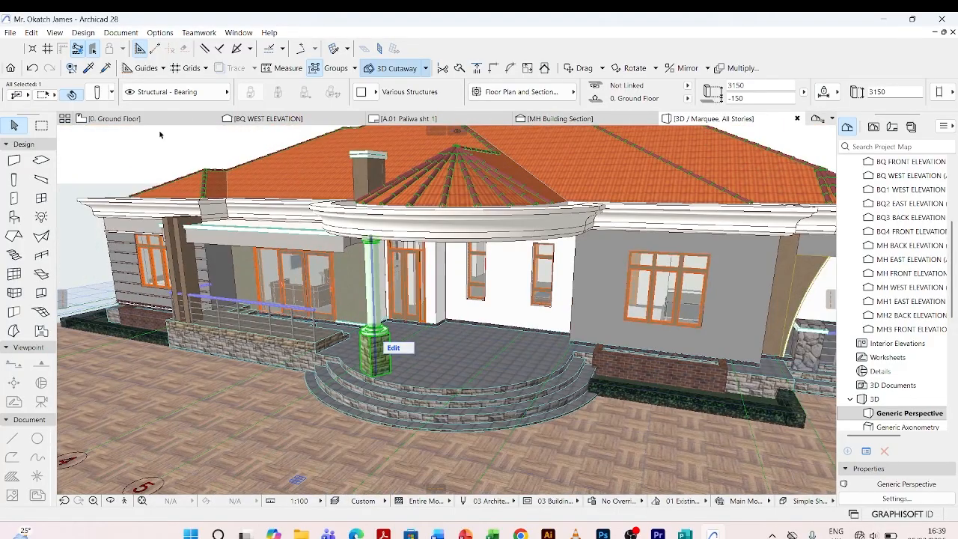
# Step: Copy the porch column by its centre on the Ground Floor plan, placing the copy on the curved beam's right-hand front portion
pyautogui.click(167, 121)
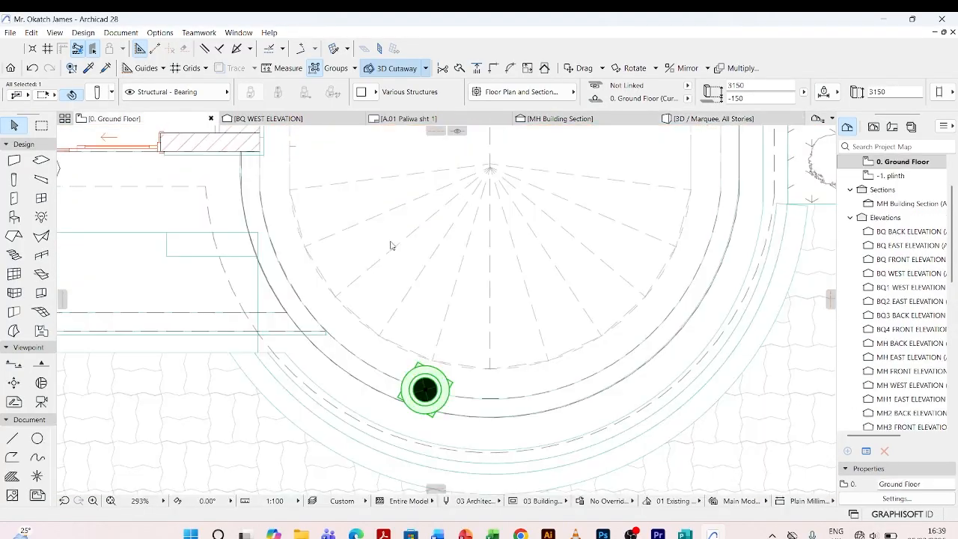
pyautogui.click(428, 392)
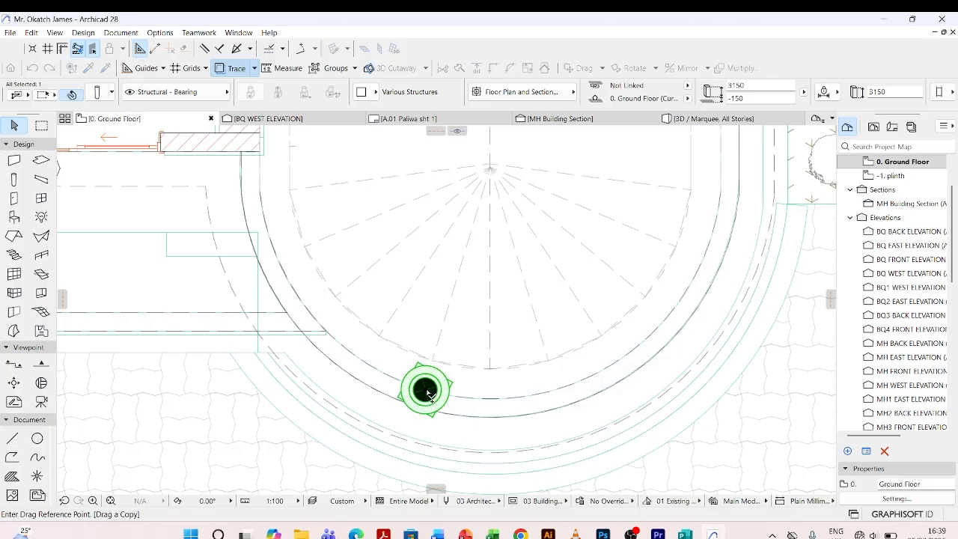
pyautogui.scroll(-2, 573, 404)
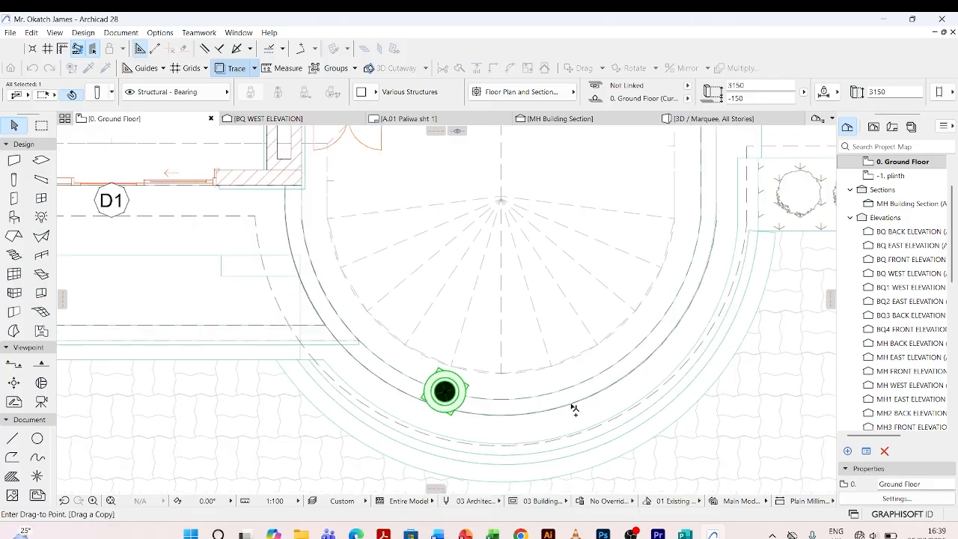
pyautogui.click(623, 358)
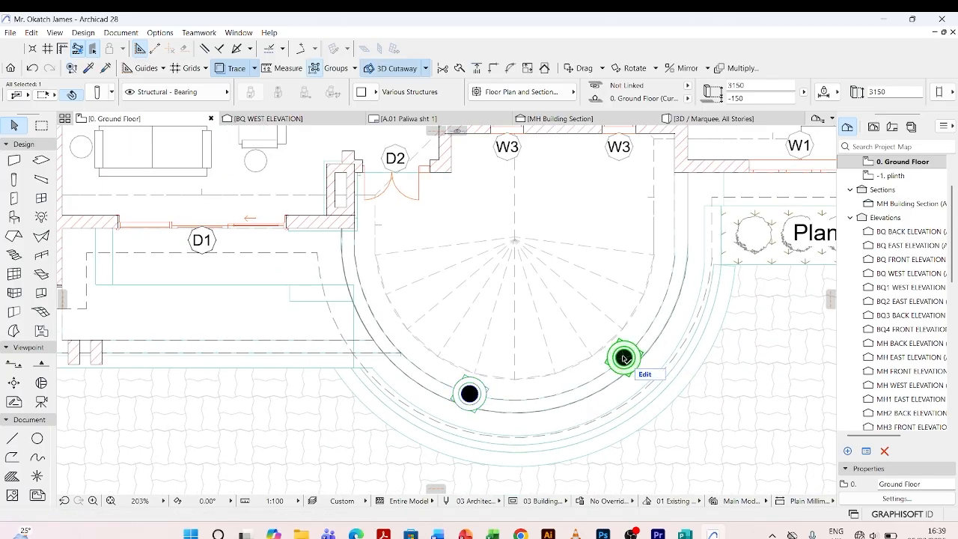
# Step: Copy the new column by its centre to the curved beam's right end near the planter and check the columns in 3D
pyautogui.click(624, 358)
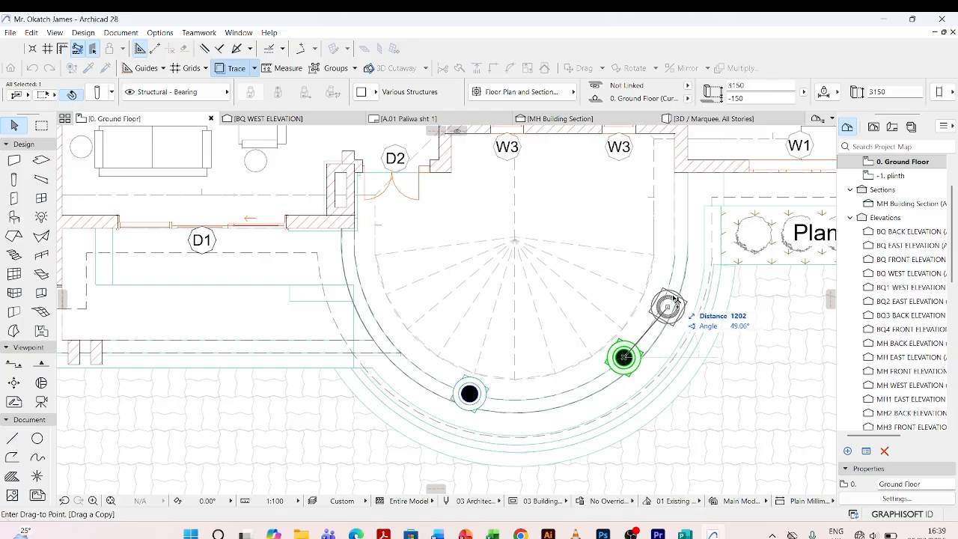
pyautogui.click(675, 257)
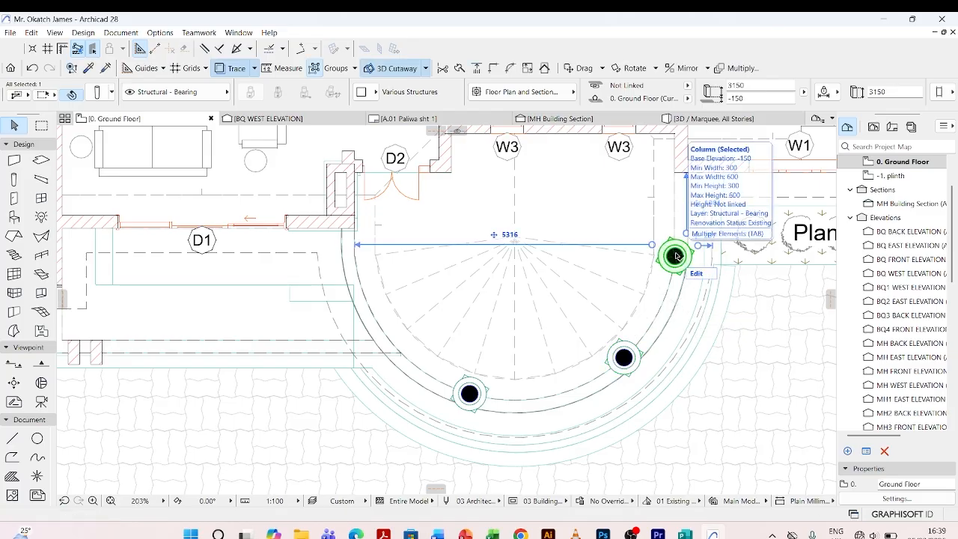
pyautogui.press('F3')
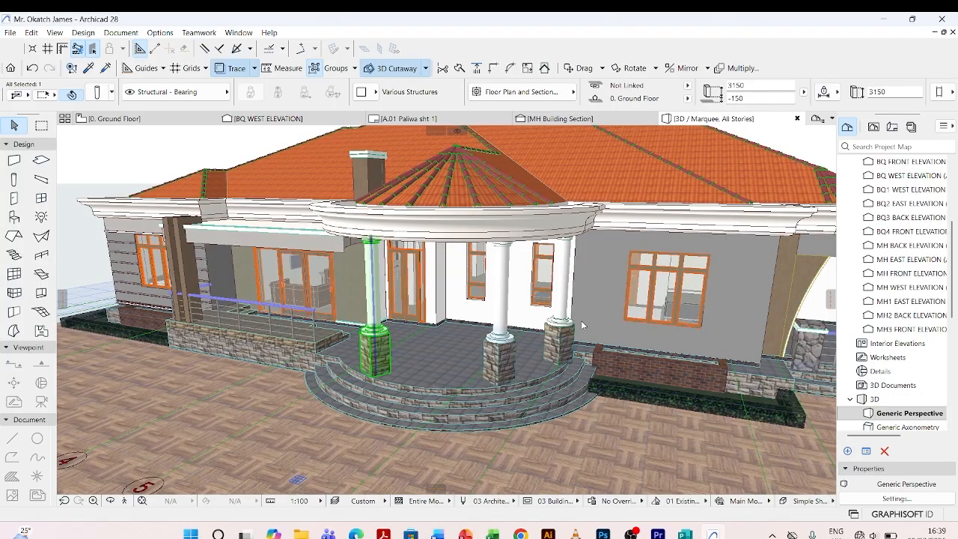
pyautogui.press('Escape')
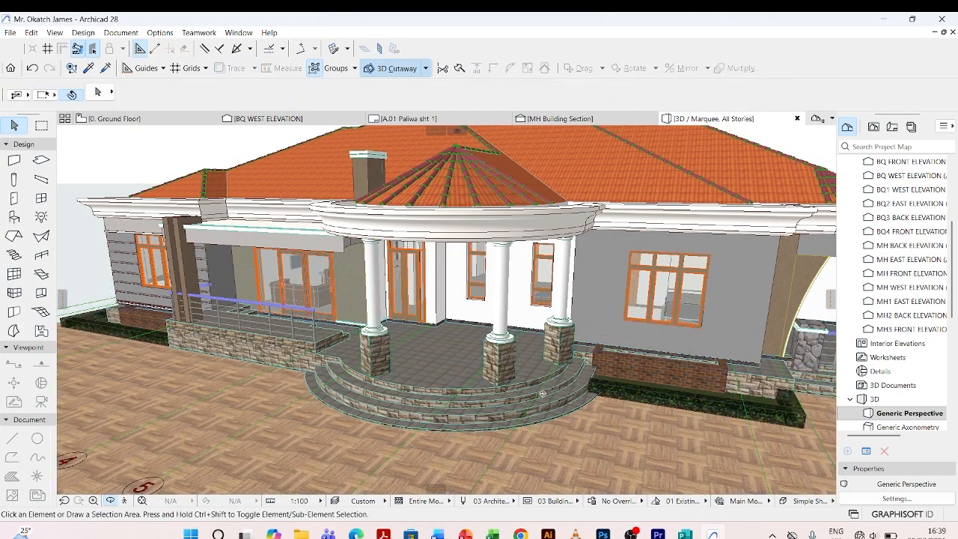
pyautogui.keyDown('shift'); pyautogui.moveTo(542, 393); pyautogui.dragTo(417, 354, button='middle'); pyautogui.keyUp('shift')
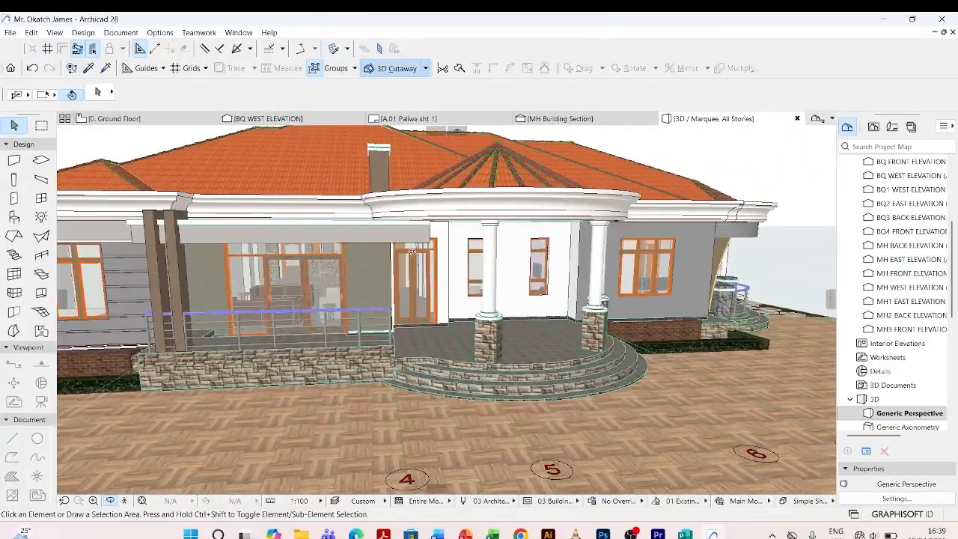
# Step: Copy the original porch column on the Ground Floor plan to where the straight veranda beam meets the curved beam
pyautogui.click(171, 121)
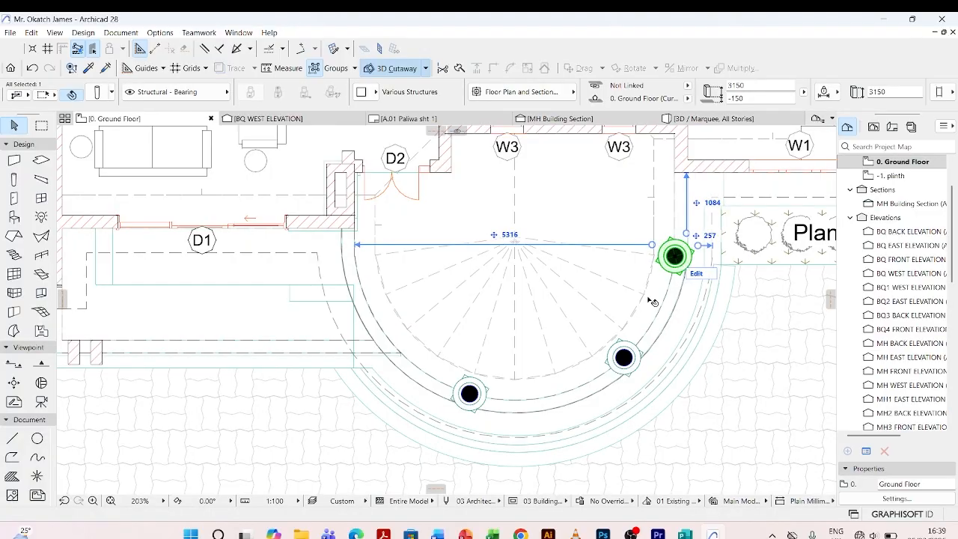
pyautogui.press('Escape')
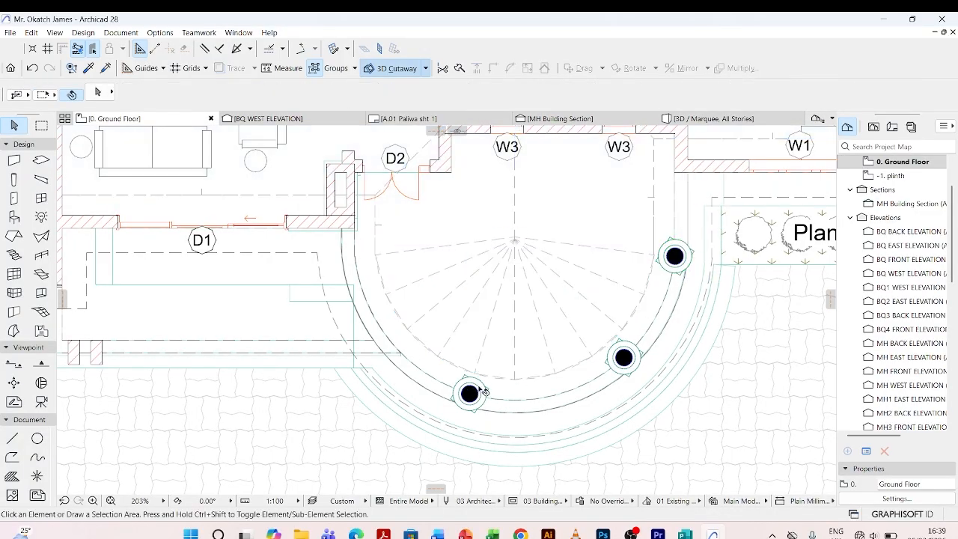
pyautogui.click(479, 389)
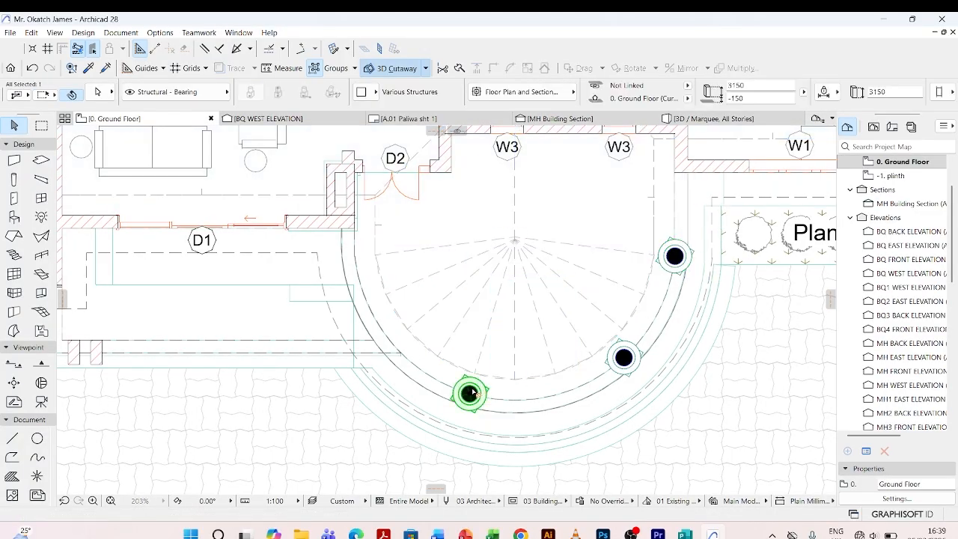
pyautogui.hotkey('ctrl', 'shift', 'd')
pyautogui.click(469, 395)
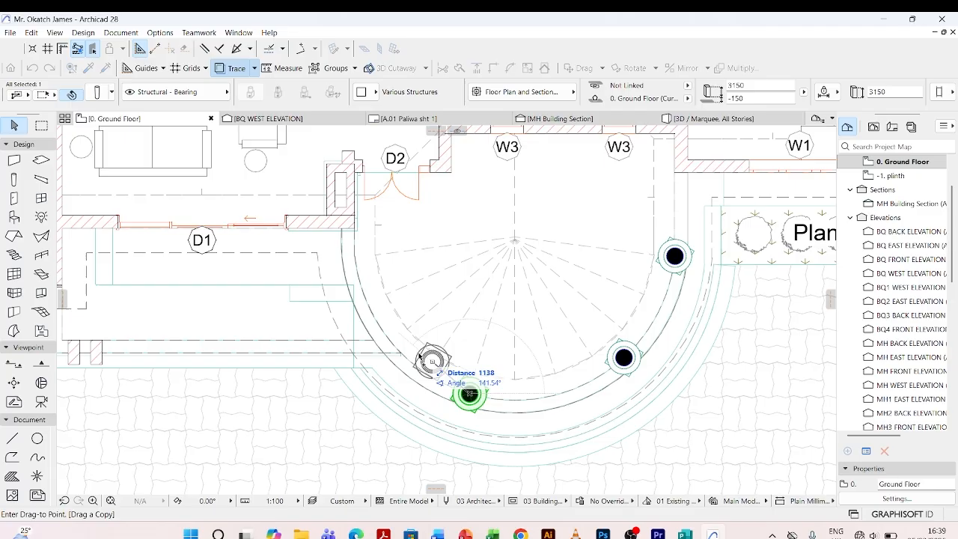
pyautogui.click(391, 343)
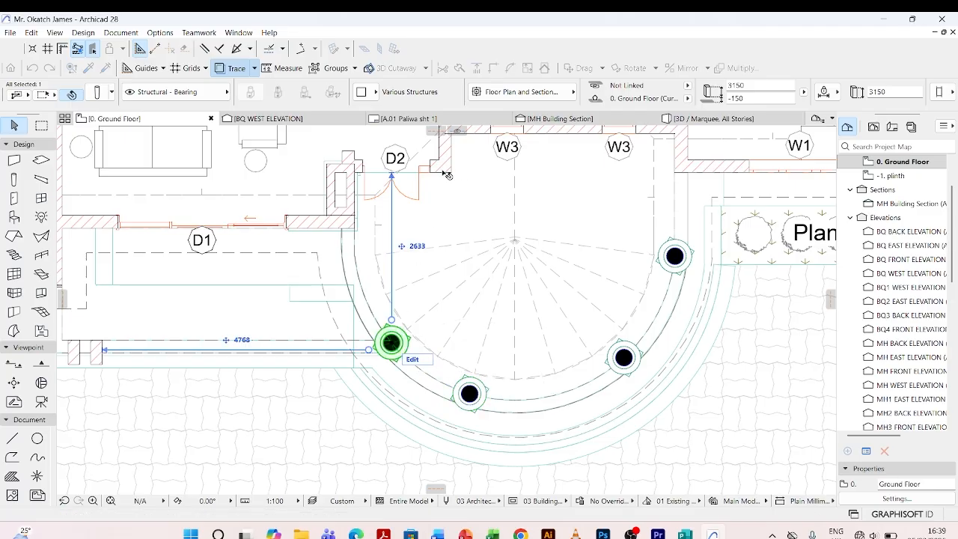
pyautogui.click(710, 120)
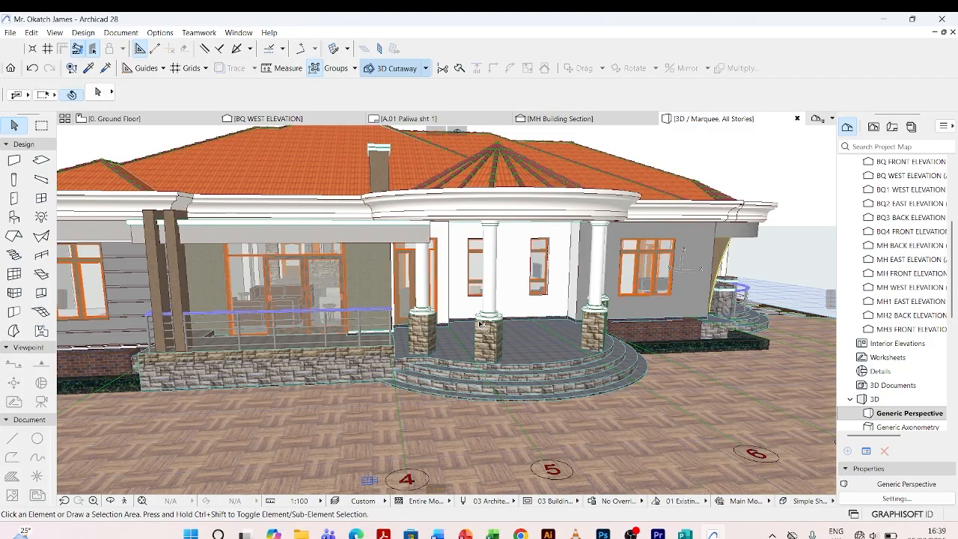
# Step: Stretch the top of the column under the veranda beam down to the beam's underside, giving a 2650 mm height
pyautogui.keyDown('shift'); pyautogui.moveTo(479, 323); pyautogui.dragTo(369, 324, button='middle'); pyautogui.keyUp('shift')
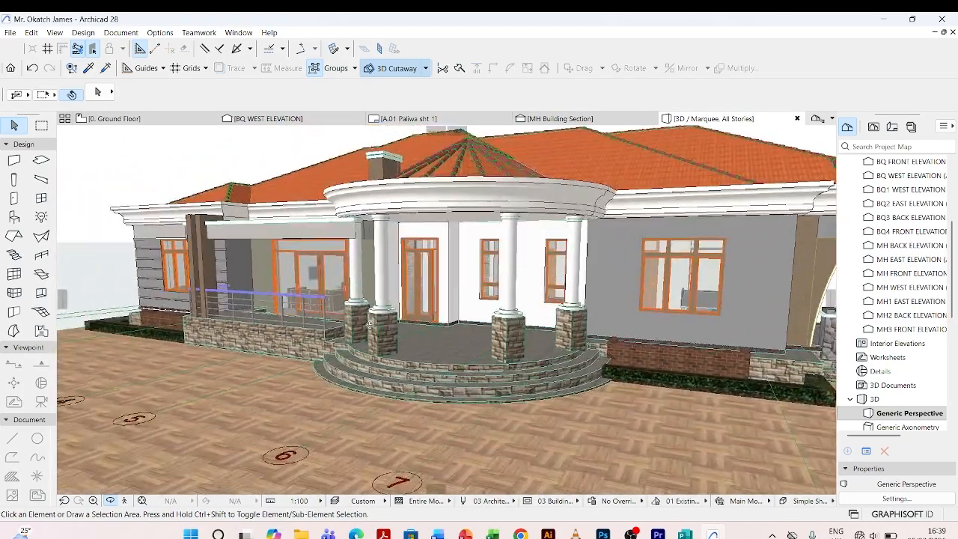
pyautogui.scroll(5, 369, 324)
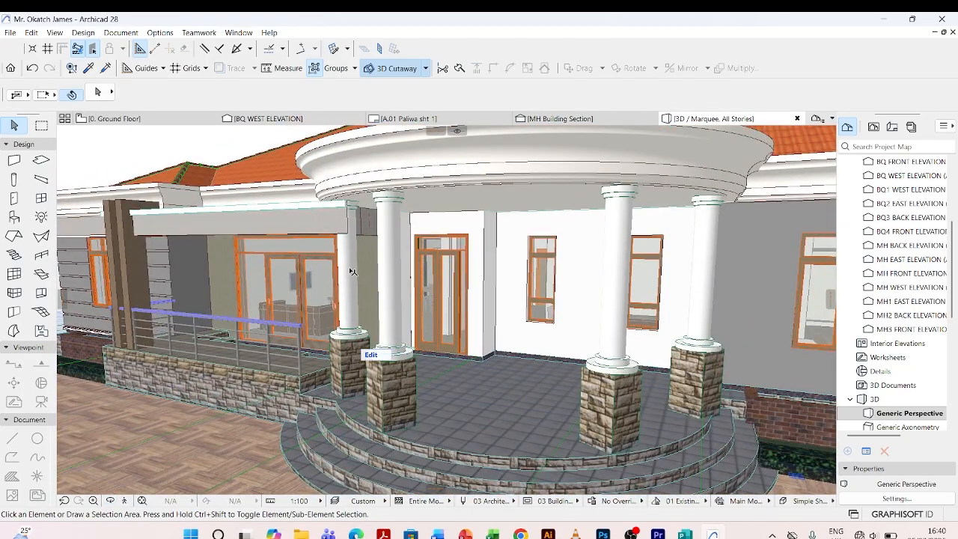
pyautogui.click(352, 272)
pyautogui.click(348, 204)
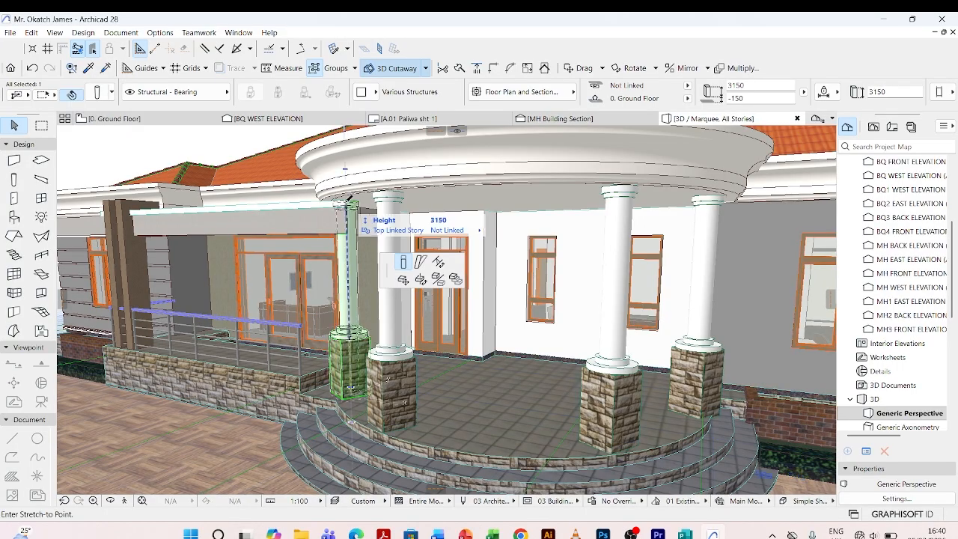
pyautogui.click(391, 265)
pyautogui.scroll(2, 341, 232)
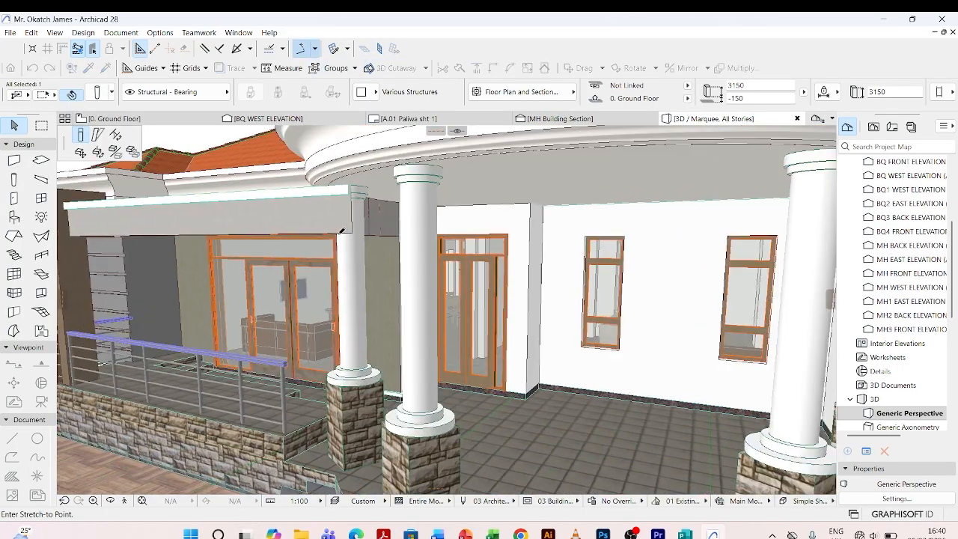
pyautogui.click(352, 231)
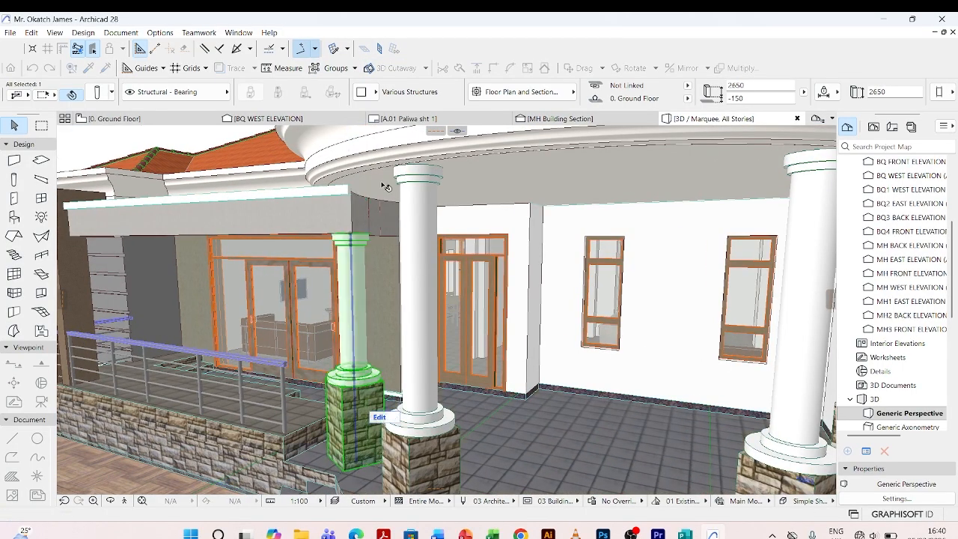
pyautogui.scroll(-2, 385, 185)
pyautogui.press('Escape')
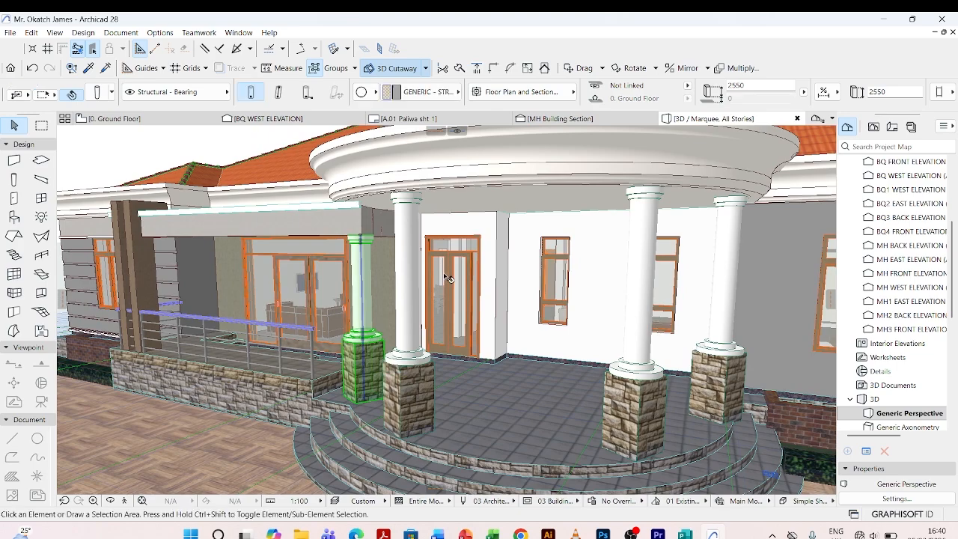
pyautogui.keyDown('shift'); pyautogui.moveTo(447, 278); pyautogui.dragTo(380, 227, button='middle'); pyautogui.keyUp('shift')
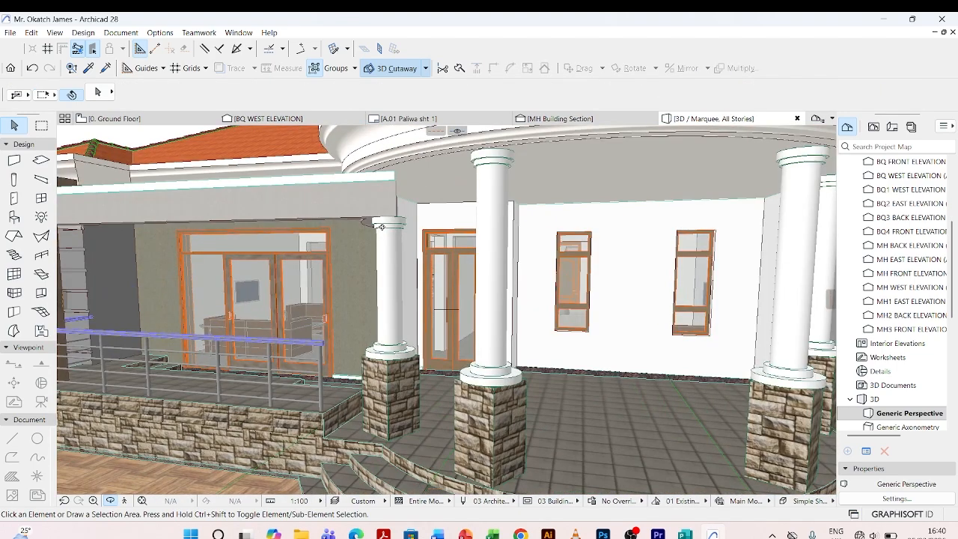
pyautogui.scroll(-1, 382, 227)
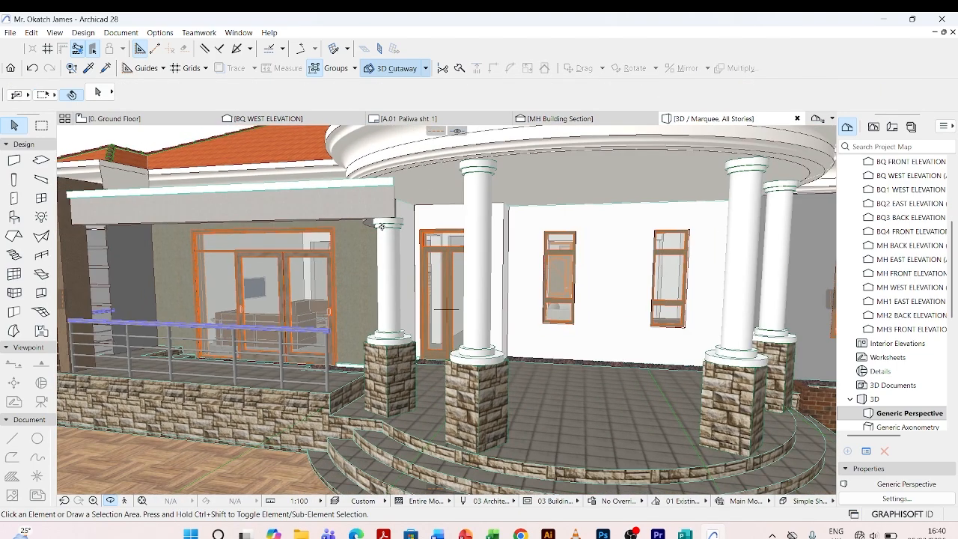
pyautogui.keyDown('shift'); pyautogui.moveTo(382, 225); pyautogui.dragTo(361, 237, button='middle'); pyautogui.keyUp('shift')
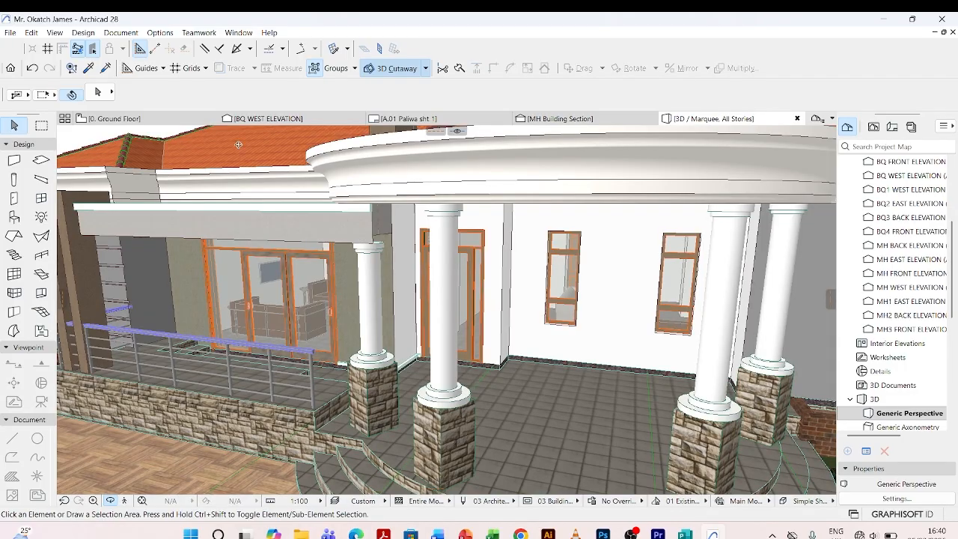
# Step: Nudge the shortened column 100 mm toward the veranda on the Ground Floor plan and check its alignment in 3D
pyautogui.click(164, 119)
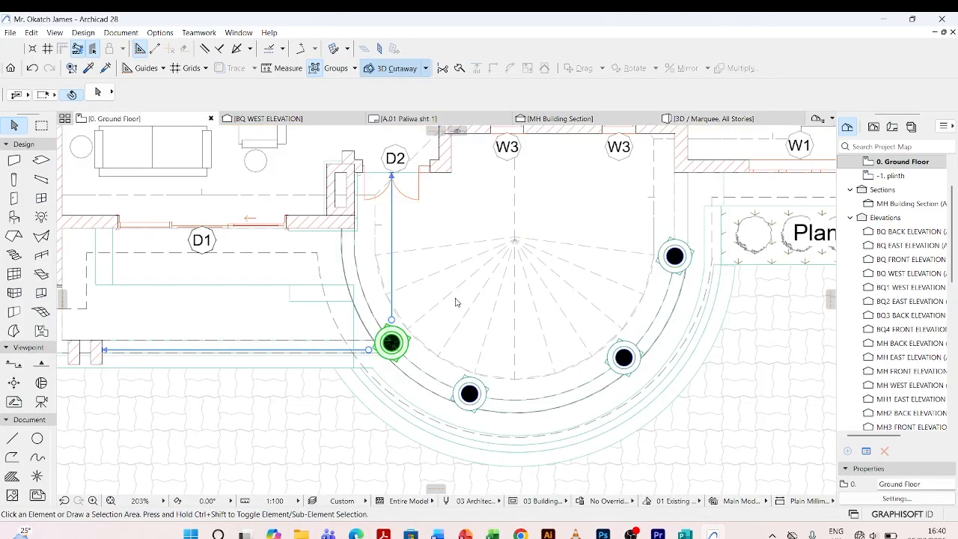
pyautogui.click(395, 342)
pyautogui.hotkey('shift', 'Left')
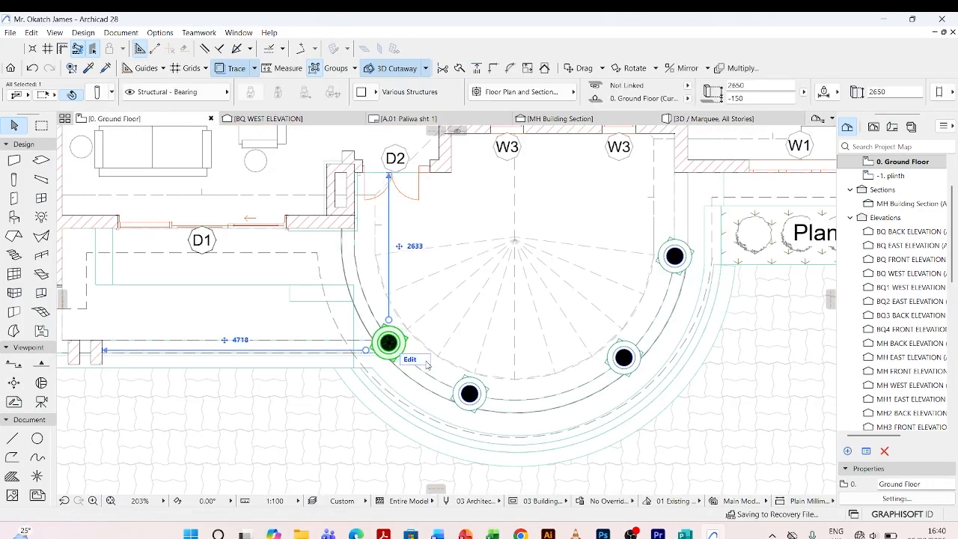
pyautogui.hotkey('shift', 'Up')
pyautogui.hotkey('shift', 'Left')
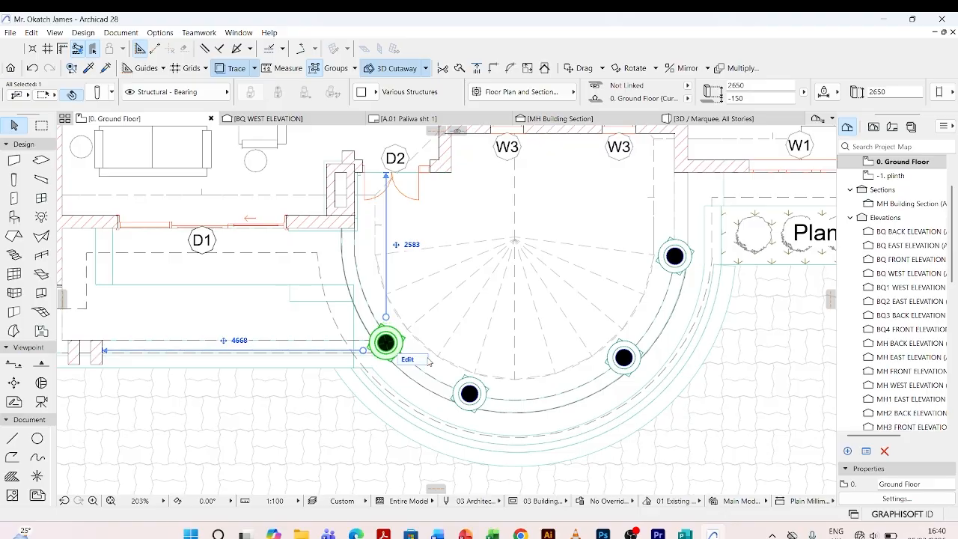
pyautogui.hotkey('shift', 'Down')
pyautogui.click(703, 119)
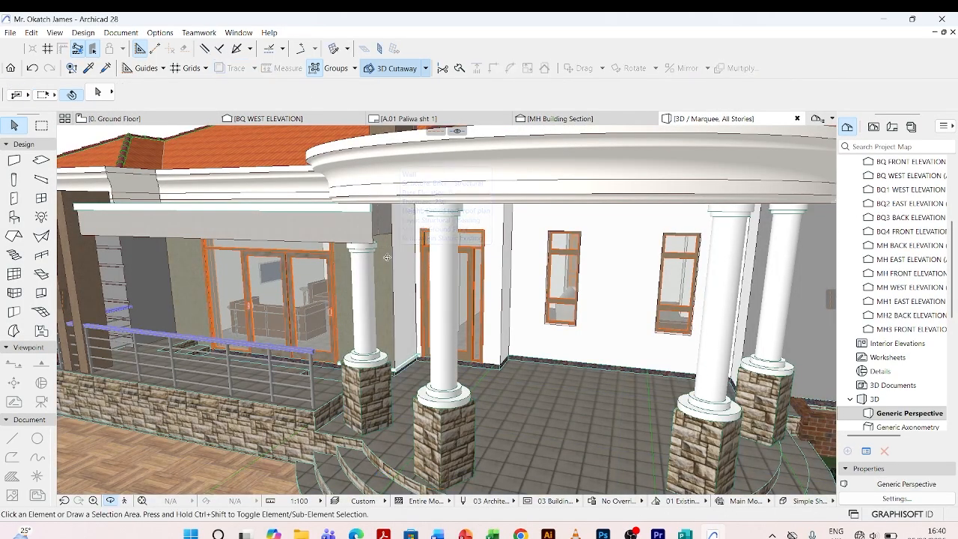
# Step: Examine the porch columns in 3D from several angles, including the capital, shaft and stone base of the middle column
pyautogui.scroll(-3, 384, 267)
pyautogui.keyDown('shift'); pyautogui.moveTo(384, 269); pyautogui.dragTo(540, 266, button='middle'); pyautogui.keyUp('shift')
pyautogui.scroll(3, 550, 262)
pyautogui.keyDown('shift'); pyautogui.moveTo(544, 304); pyautogui.dragTo(537, 286, button='middle'); pyautogui.keyUp('shift')
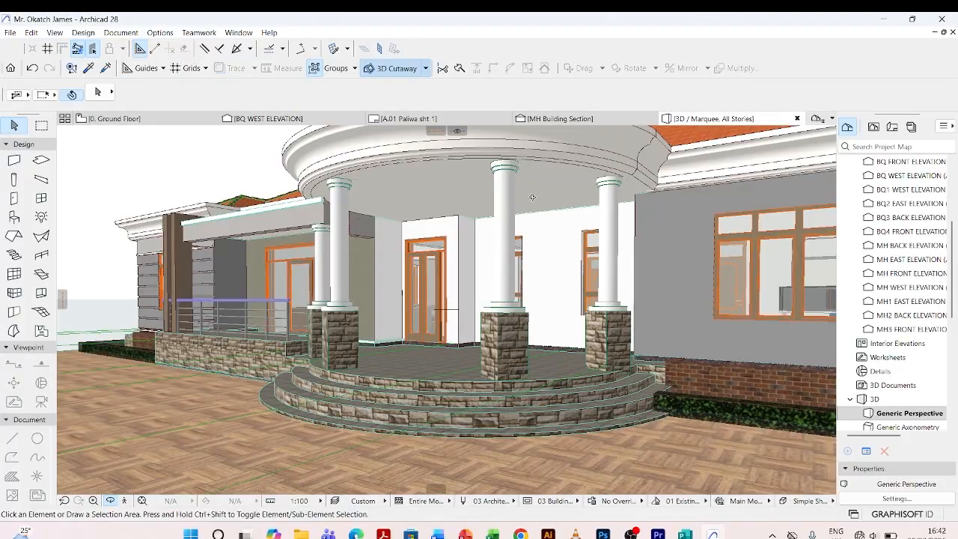
pyautogui.click(507, 181)
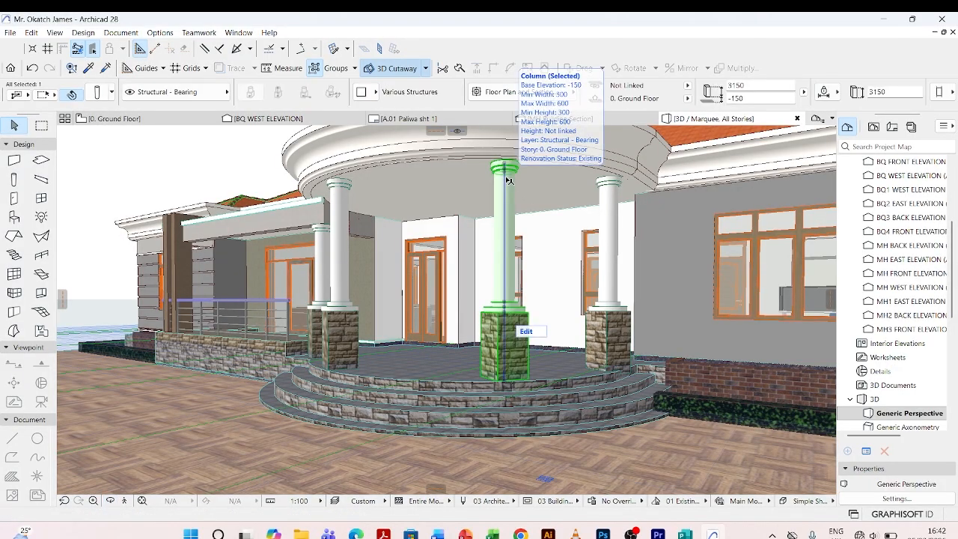
pyautogui.press('Escape')
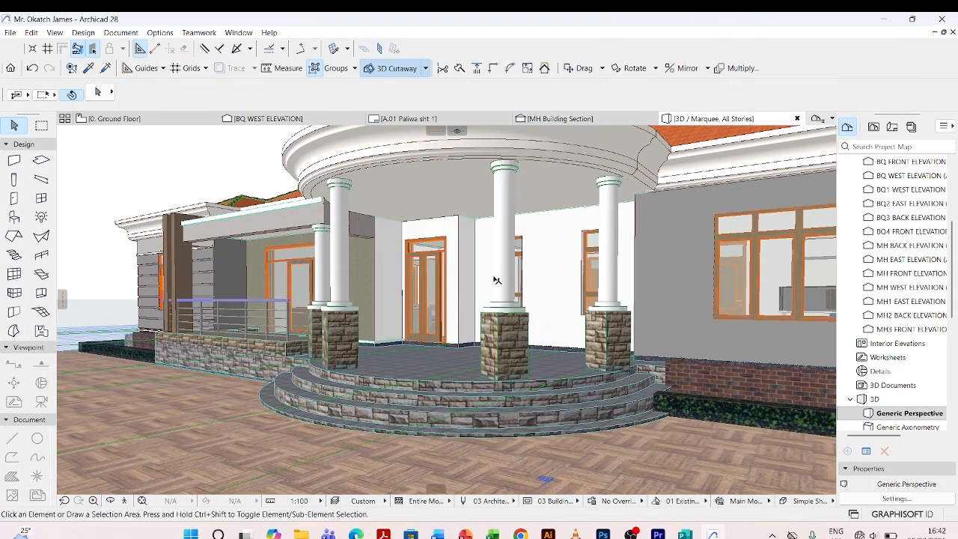
pyautogui.click(505, 266)
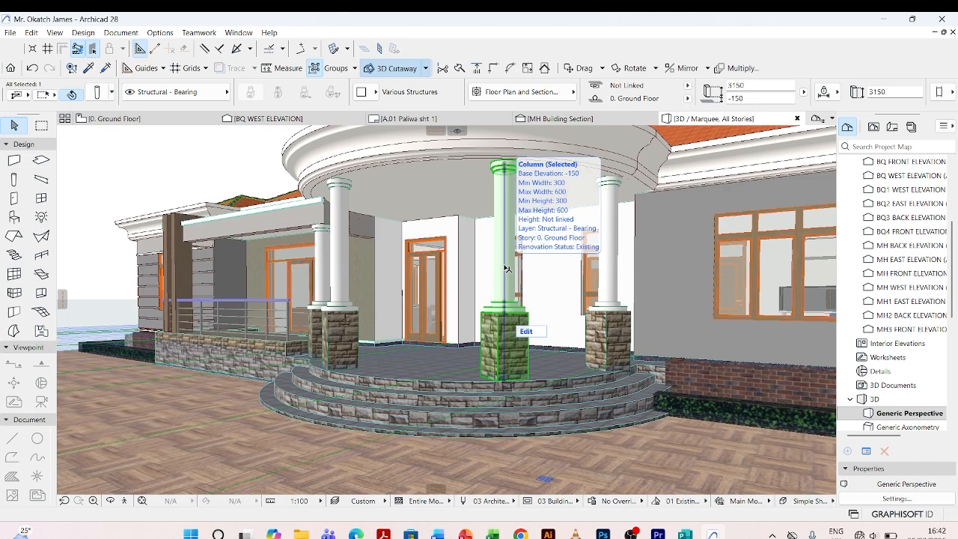
pyautogui.press('Escape')
pyautogui.click(514, 200)
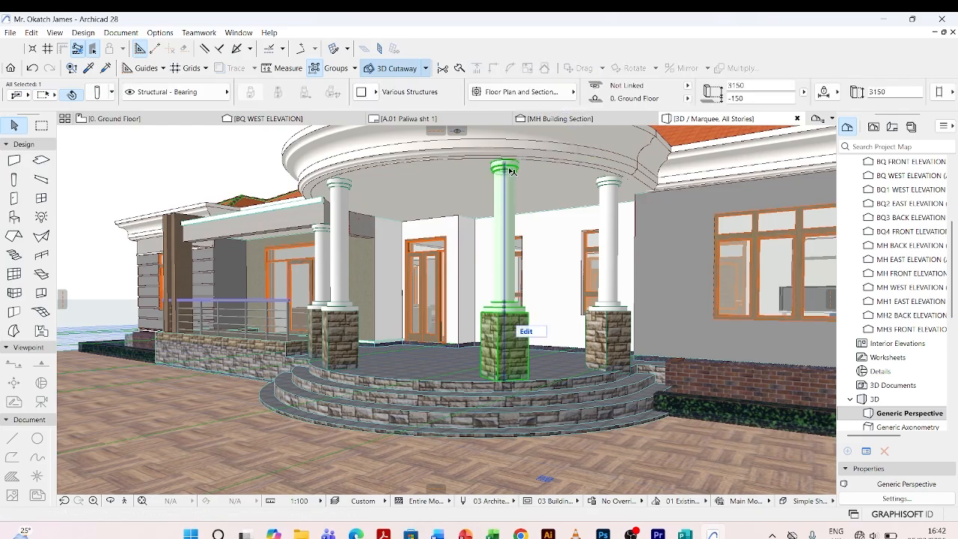
pyautogui.scroll(3, 510, 171)
pyautogui.press('Escape')
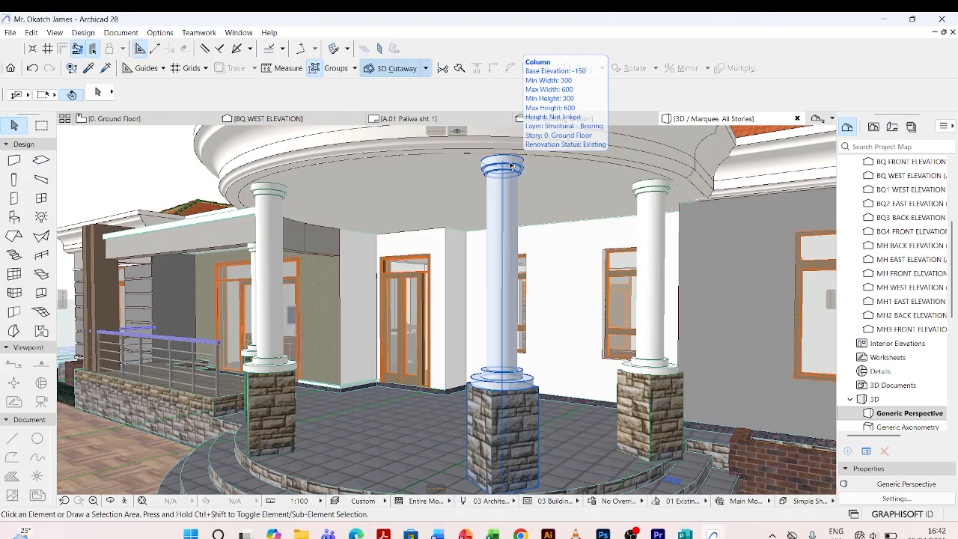
pyautogui.scroll(-2, 509, 163)
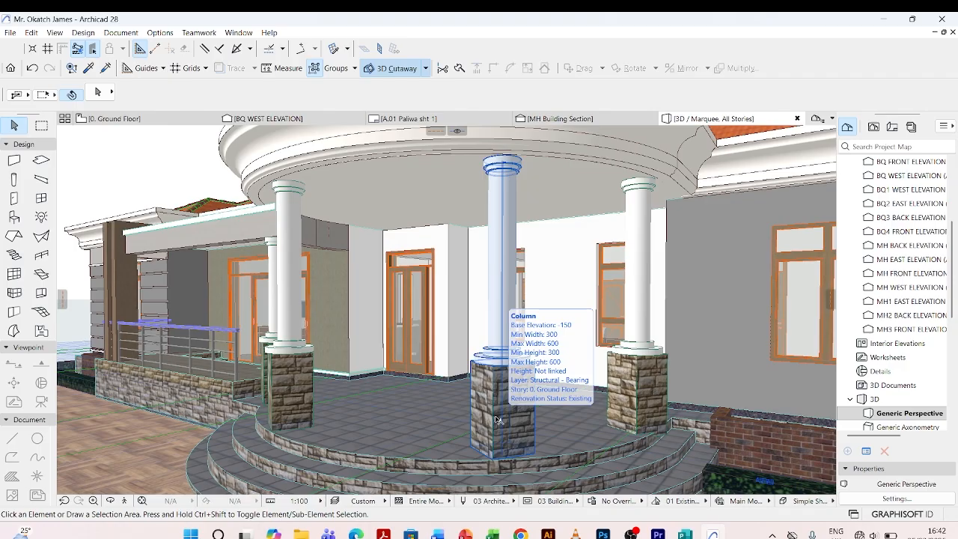
pyautogui.keyDown('shift'); pyautogui.moveTo(490, 416); pyautogui.dragTo(509, 274, button='middle'); pyautogui.keyUp('shift')
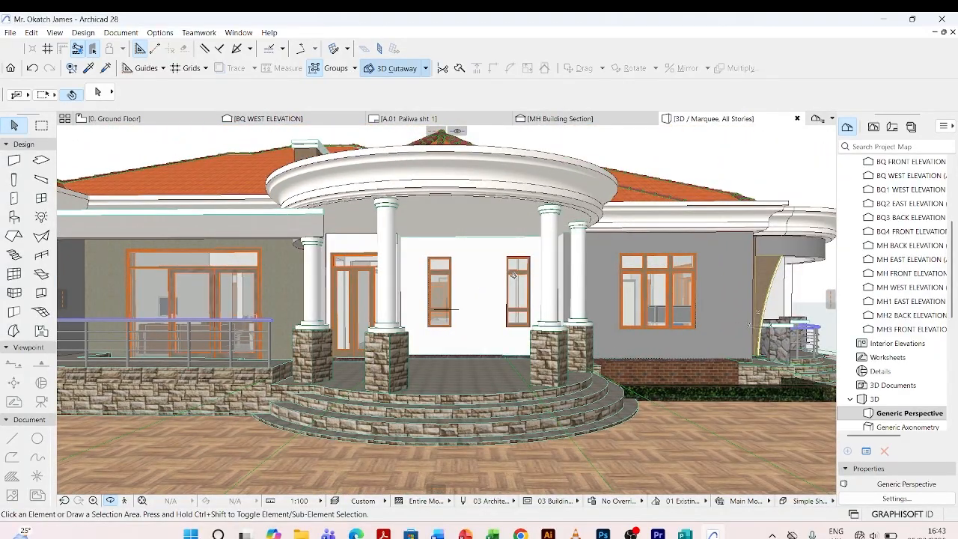